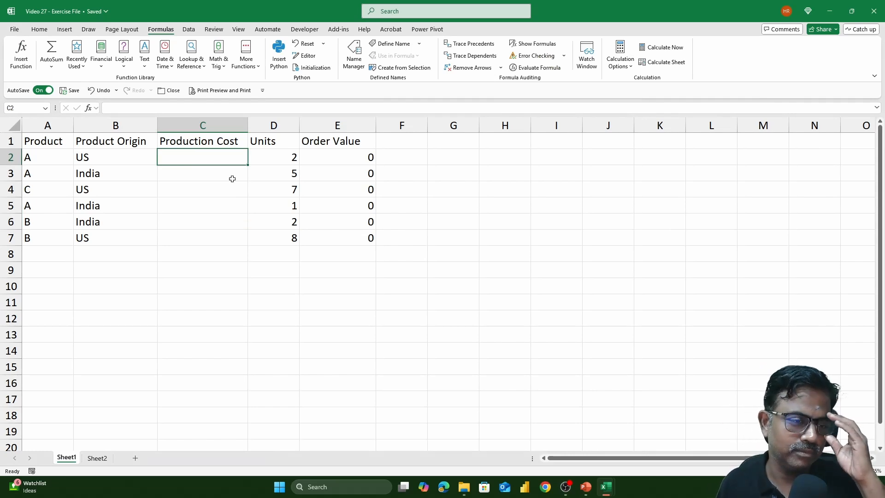
left_click(121, 152)
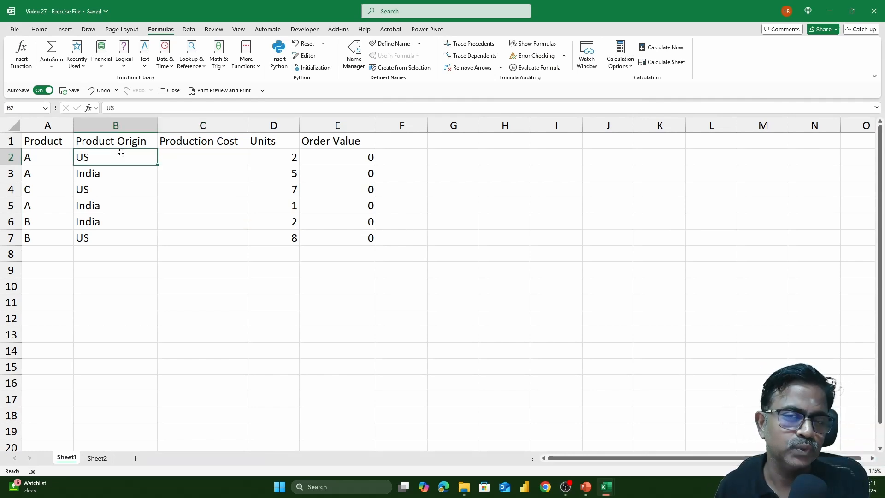
left_click(207, 159)
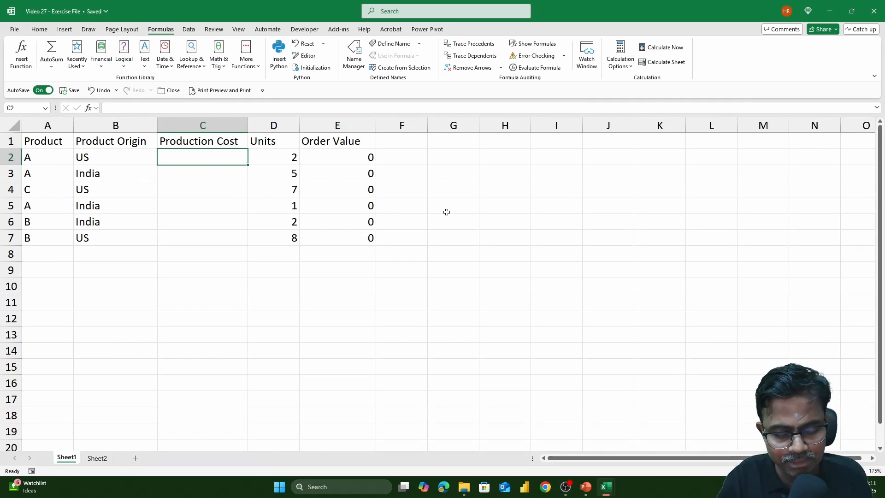
type("=")
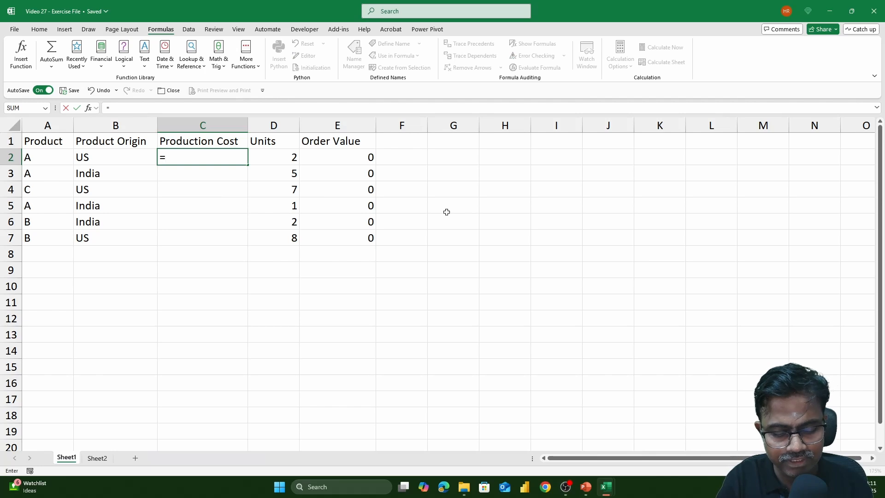
type("indi")
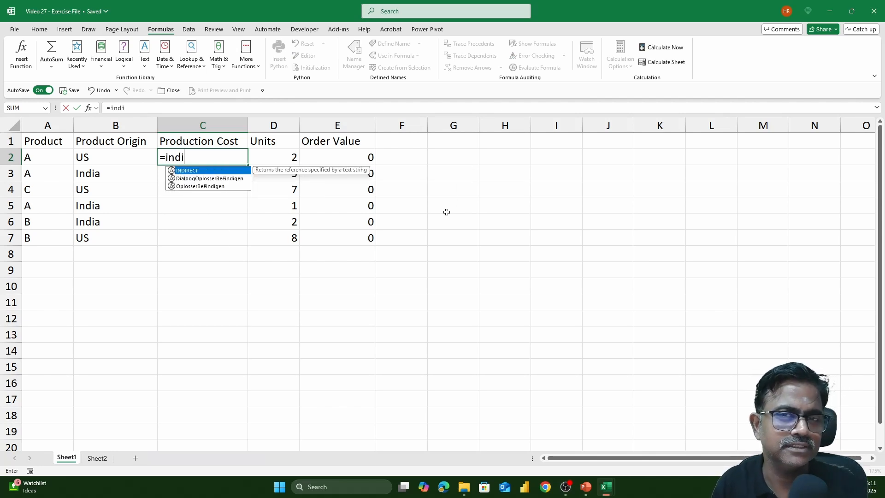
key("Escape")
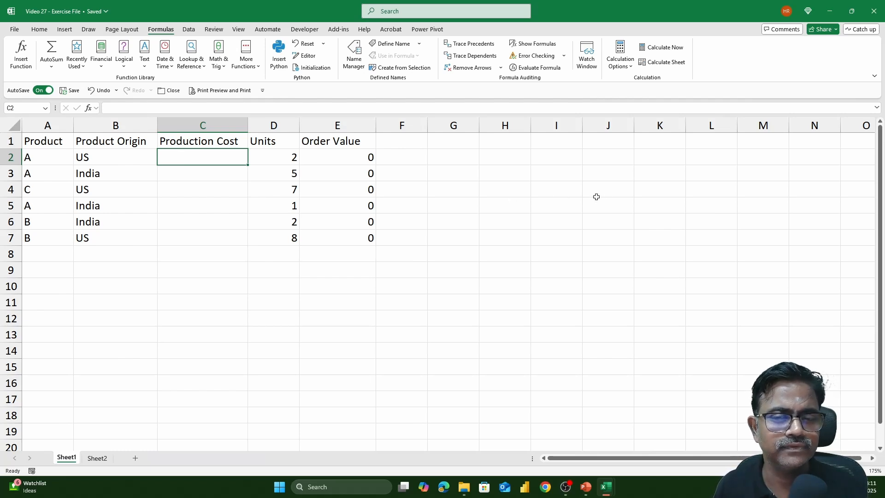
left_click(619, 189)
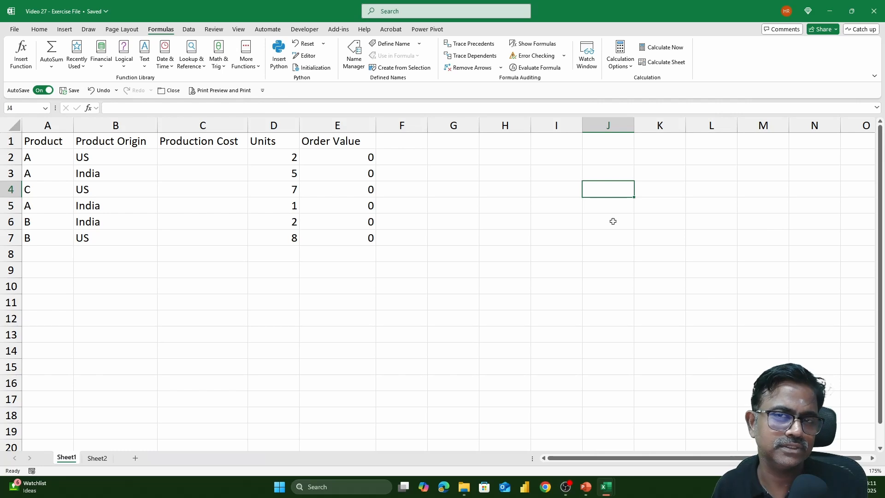
left_click_drag(613, 174, 609, 311)
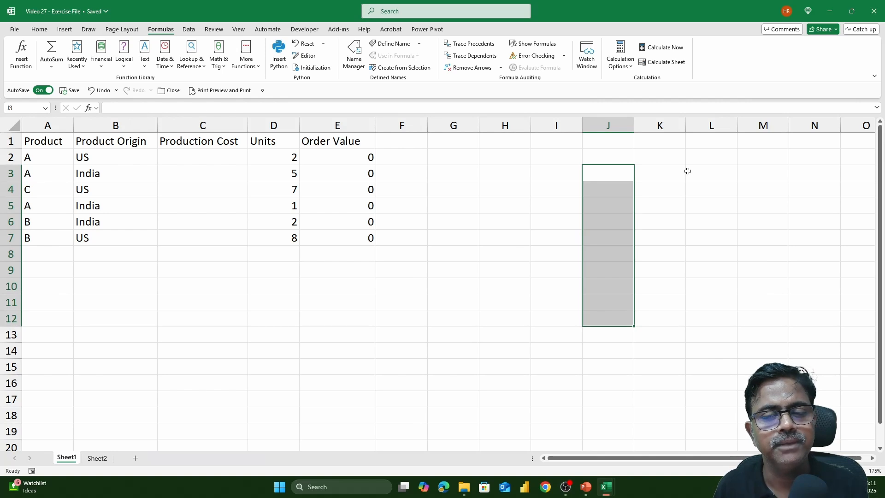
left_click(658, 175)
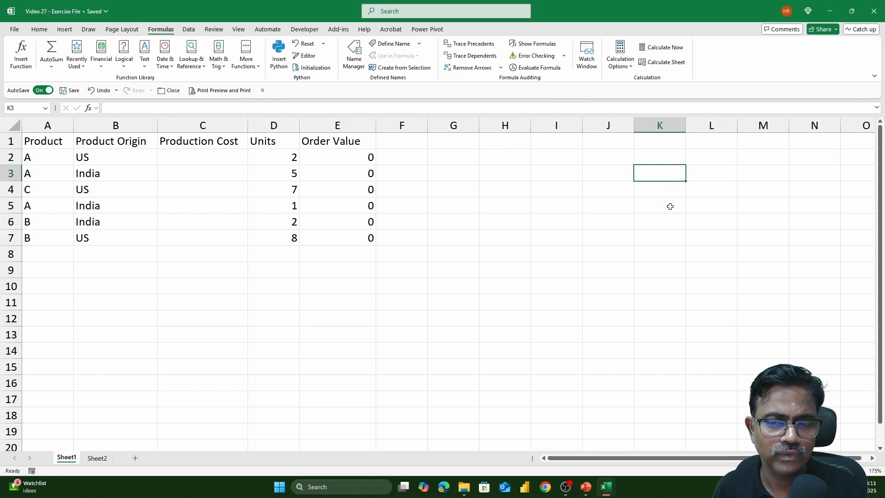
left_click(669, 206)
left_click(628, 221)
left_click(661, 226)
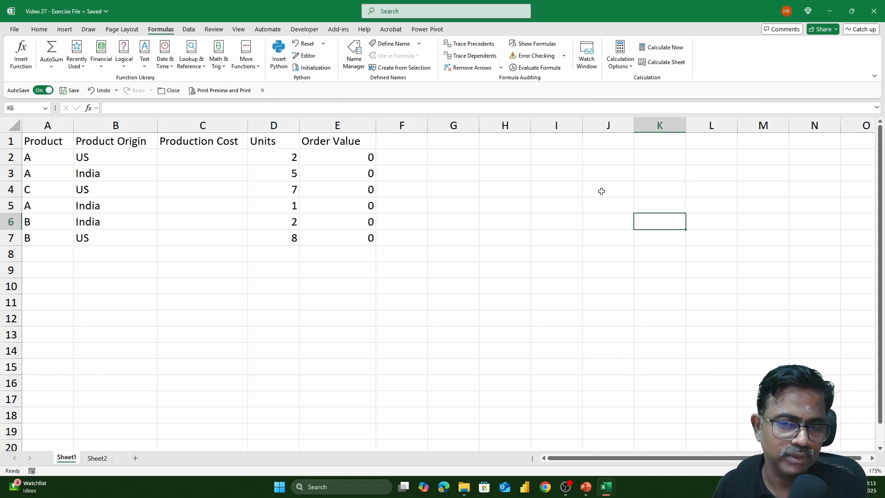
left_click_drag(601, 190, 592, 265)
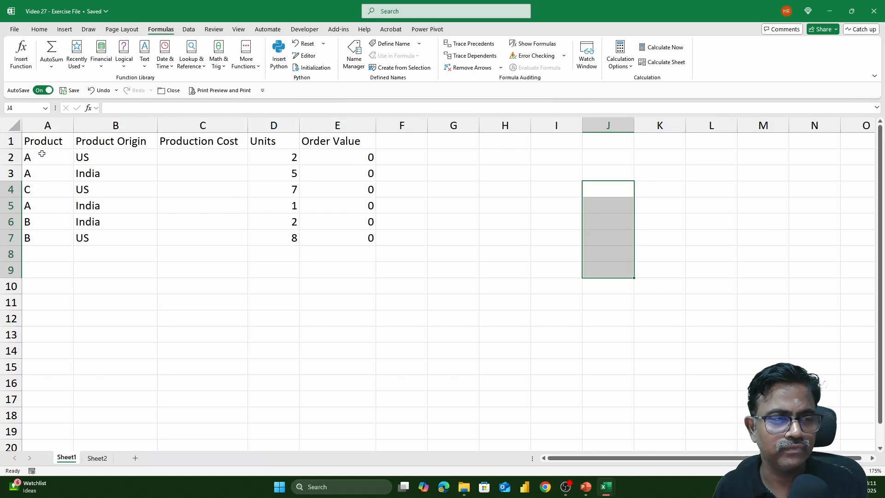
left_click_drag(43, 146, 364, 251)
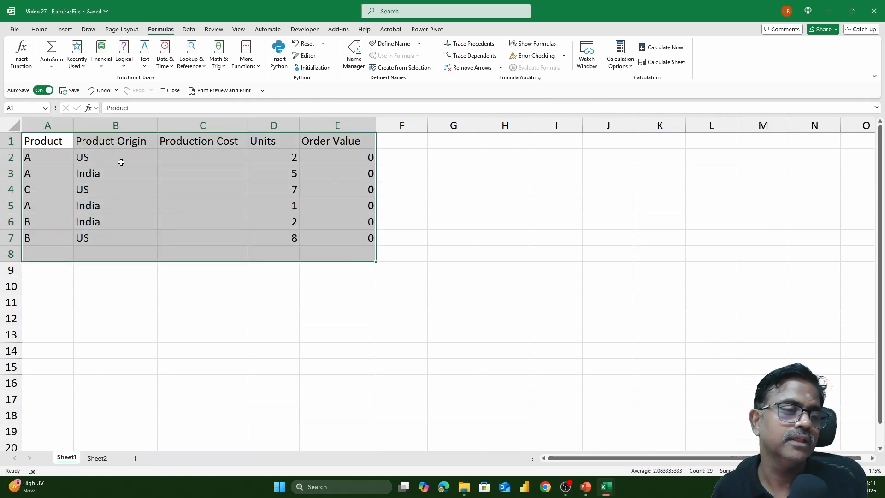
left_click_drag(51, 142, 457, 349)
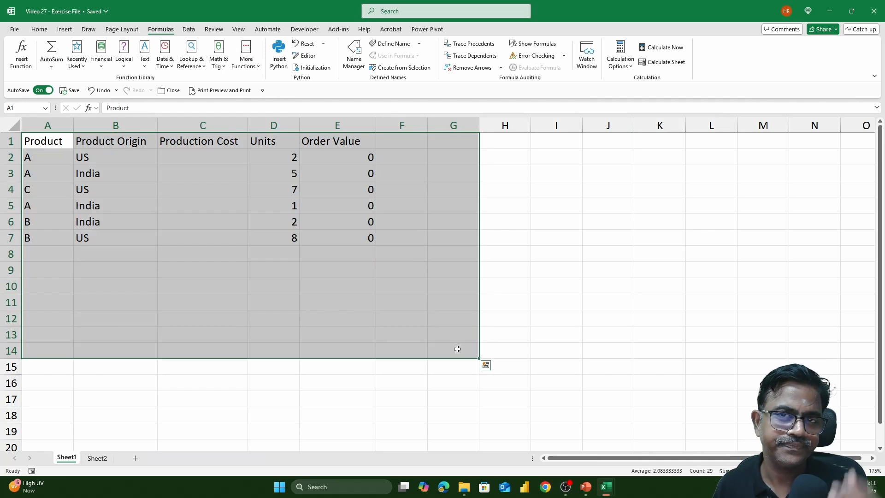
- Fill the empty cell I5 with yellow
left_click(568, 203)
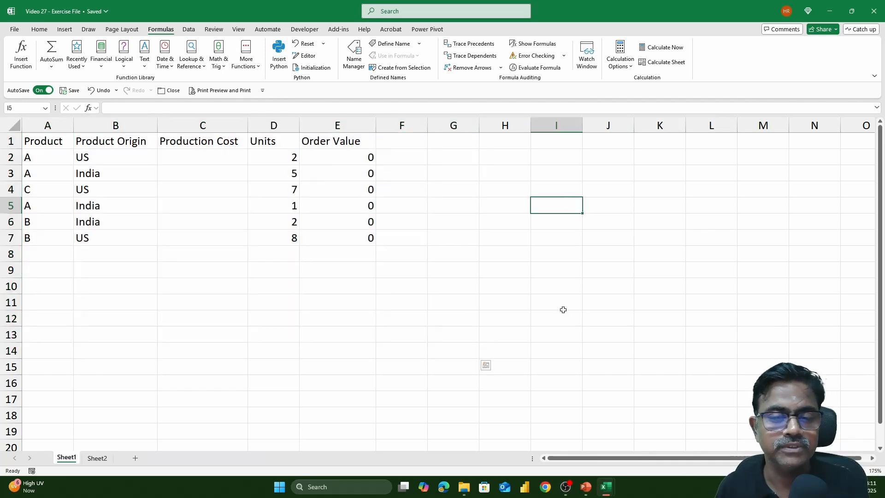
left_click(46, 31)
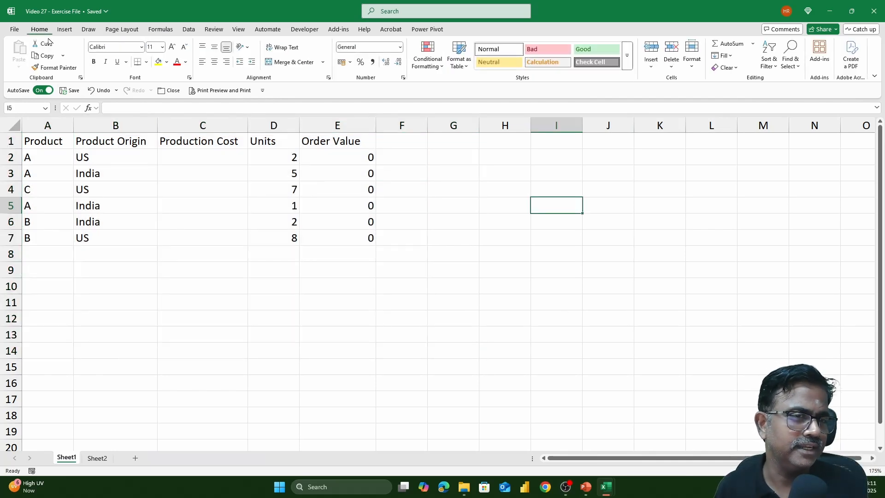
left_click(158, 61)
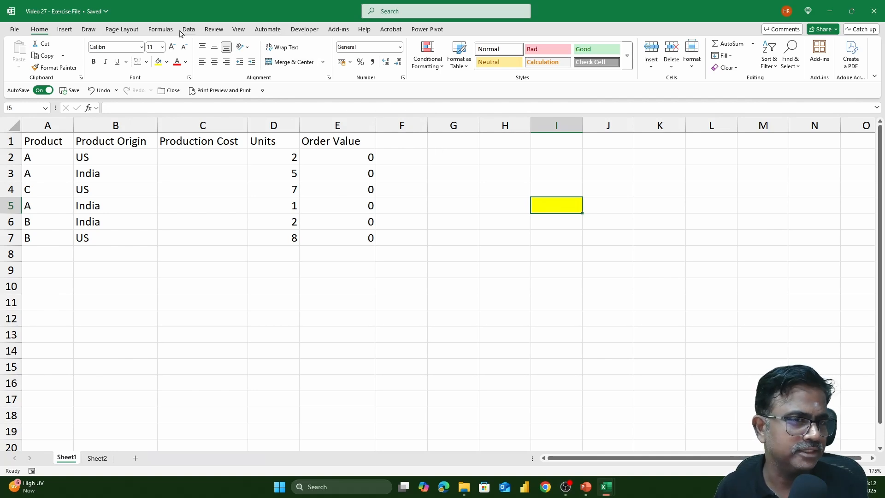
- Define the workbook-scoped name JACKSON for cell I5 in the Name Manager
left_click(167, 33)
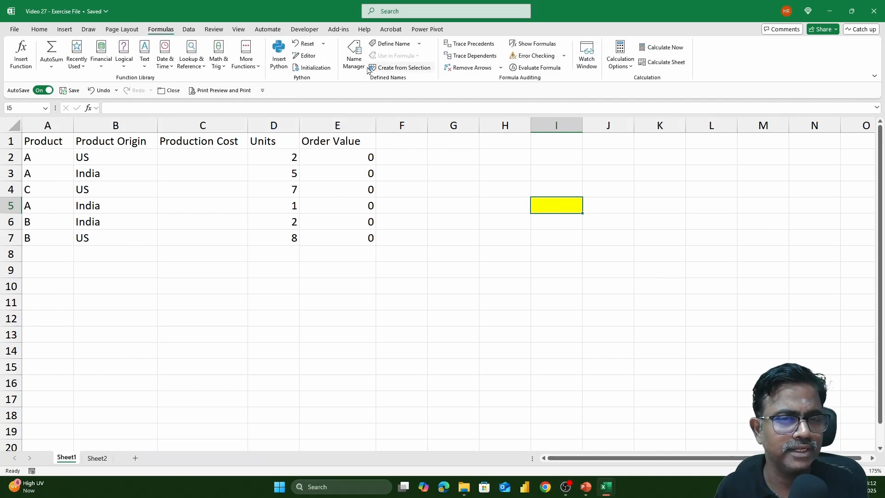
left_click(360, 62)
left_click_drag(524, 111, 402, 263)
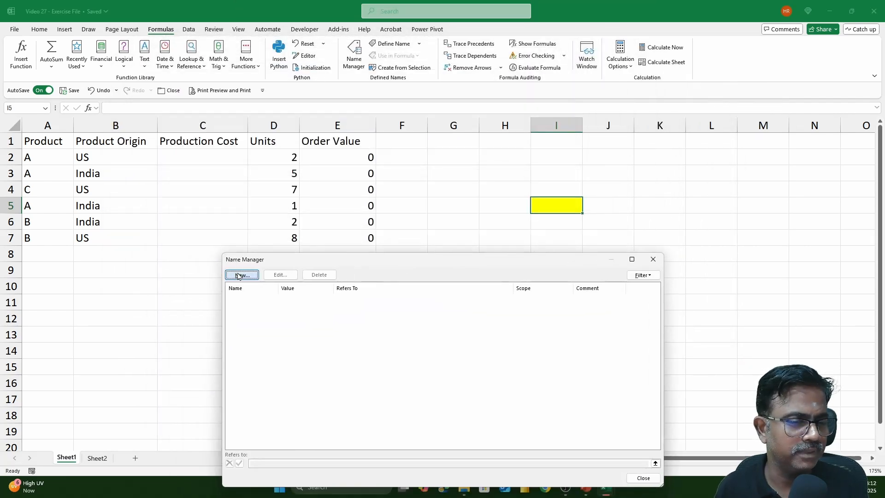
left_click(242, 276)
left_click_drag(420, 325, 407, 143)
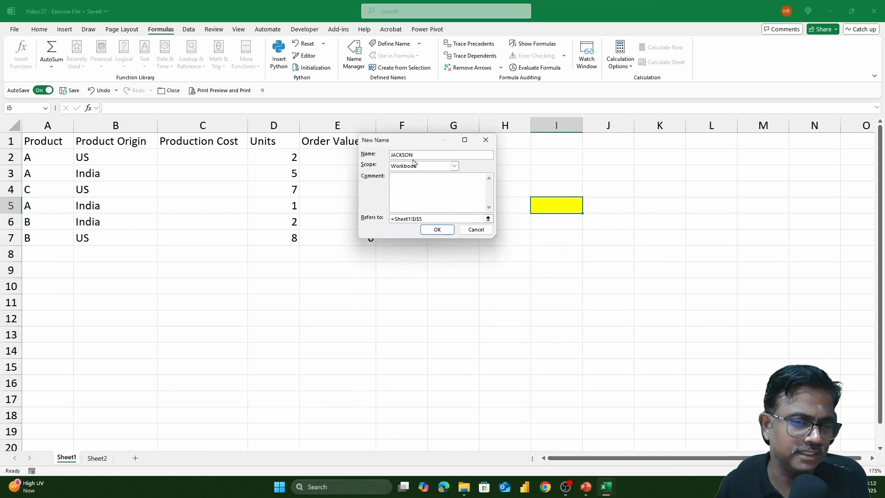
left_click(439, 233)
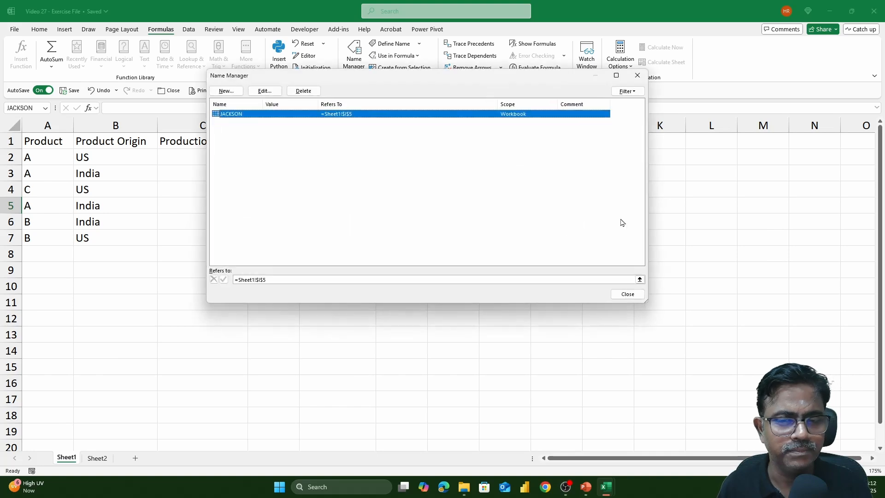
left_click(626, 293)
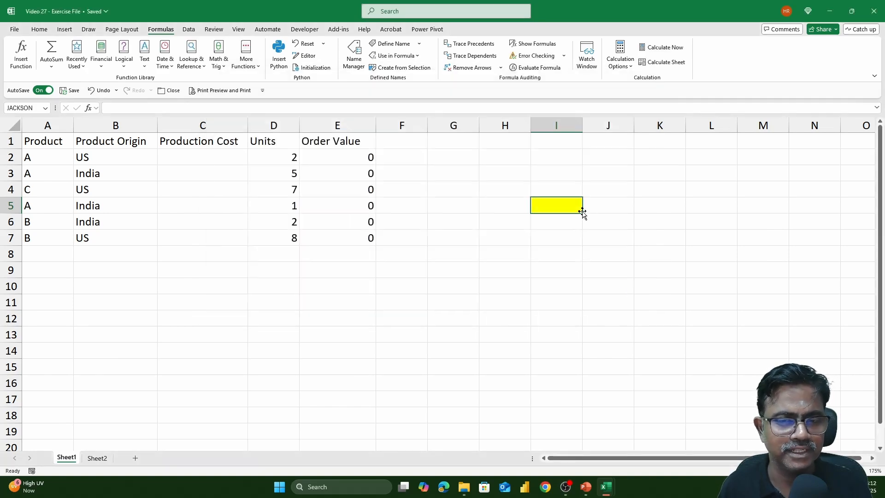
- Enter the value 1250 in the yellow named cell I5
type("1250")
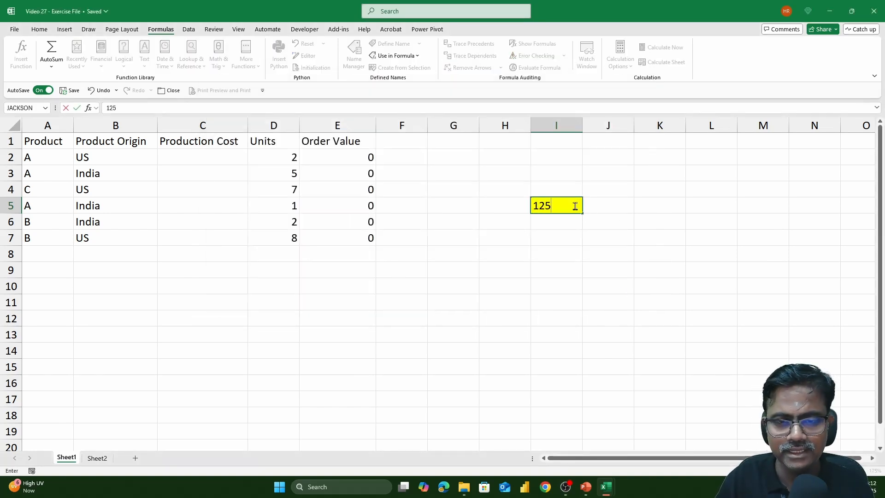
key("Return")
left_click(575, 205)
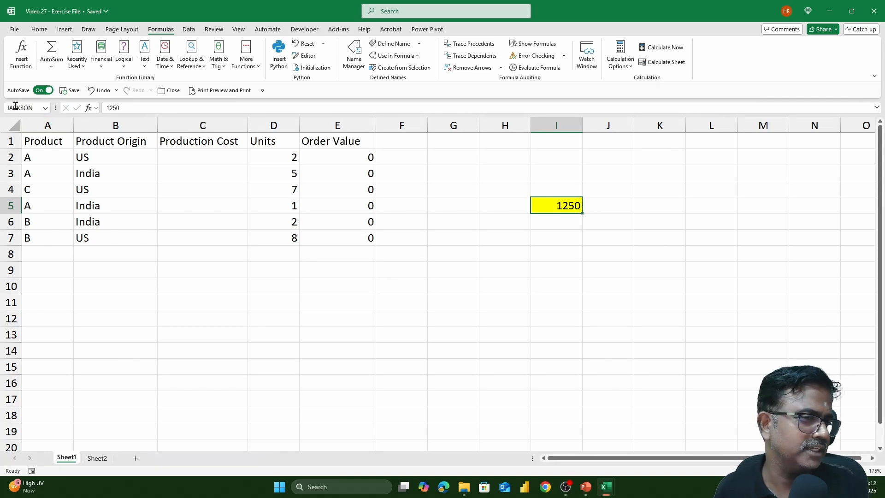
- Enter the formula =JACKSON*10 in cell F10 to multiply the named cell by 10
left_click(404, 287)
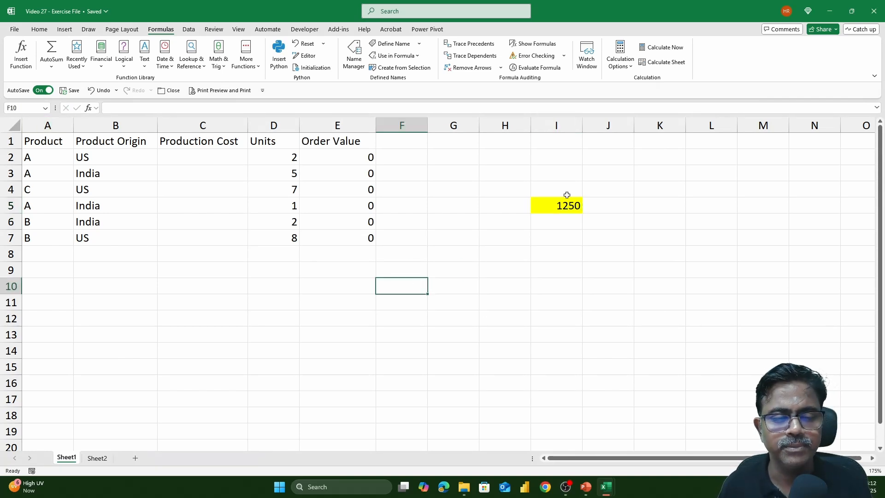
type("=")
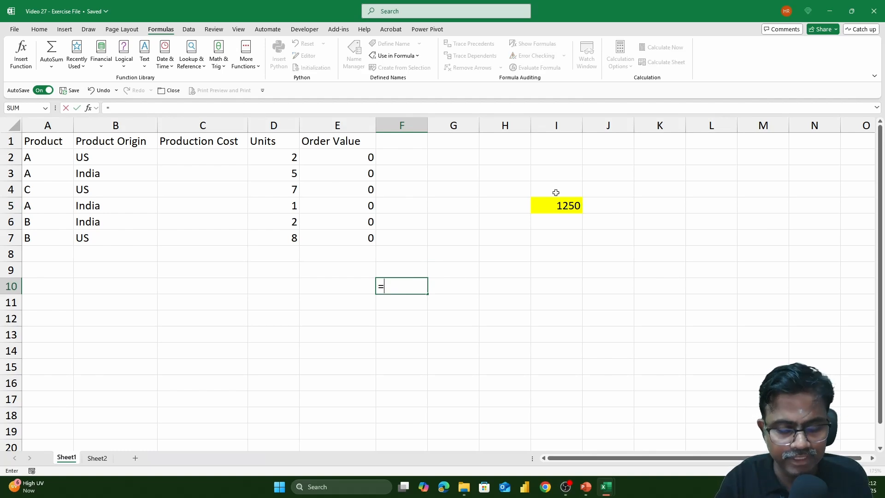
type("JAC")
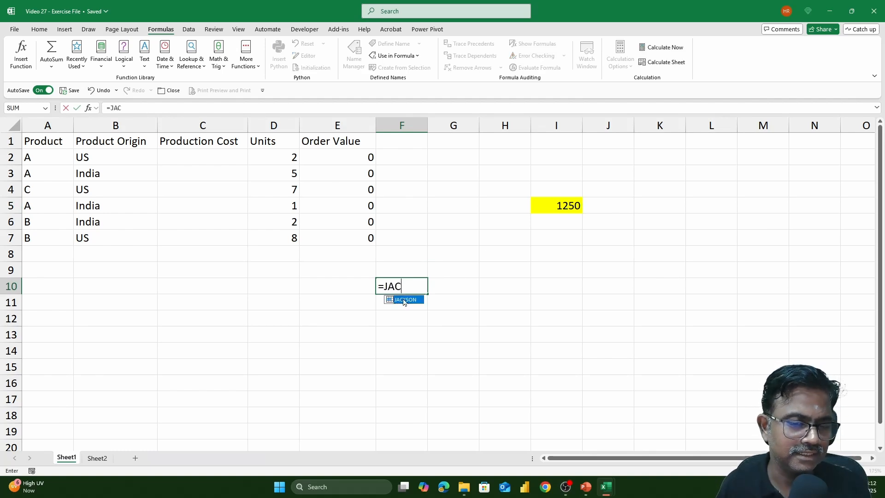
double_click(407, 305)
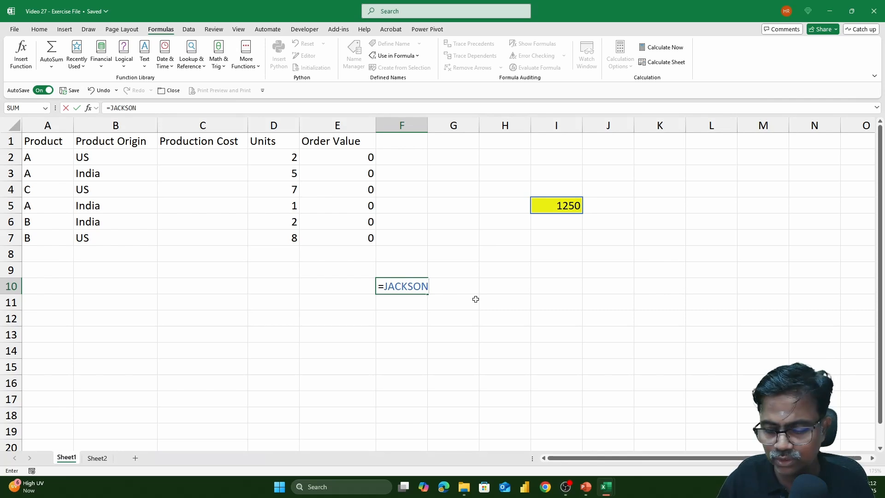
type("*10")
key("Return")
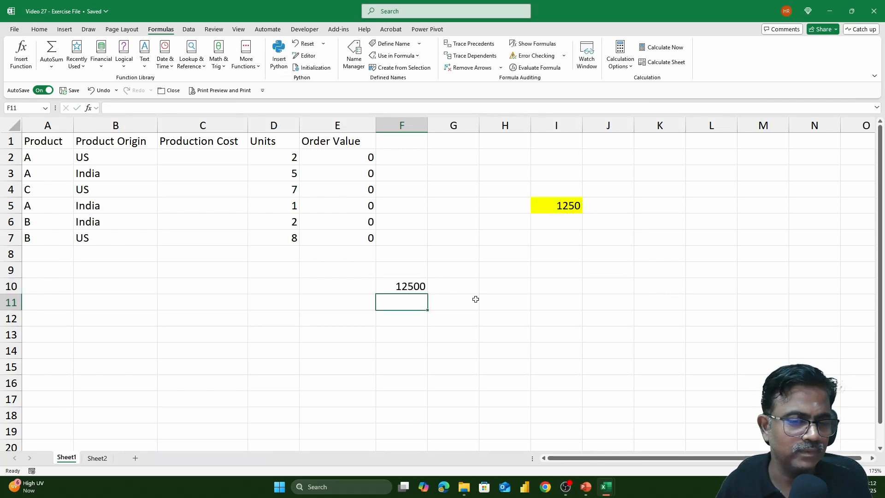
- Inspect the formula in F10 to see which cell its name refers to, leaving it unedited
left_click(417, 284)
double_click(417, 284)
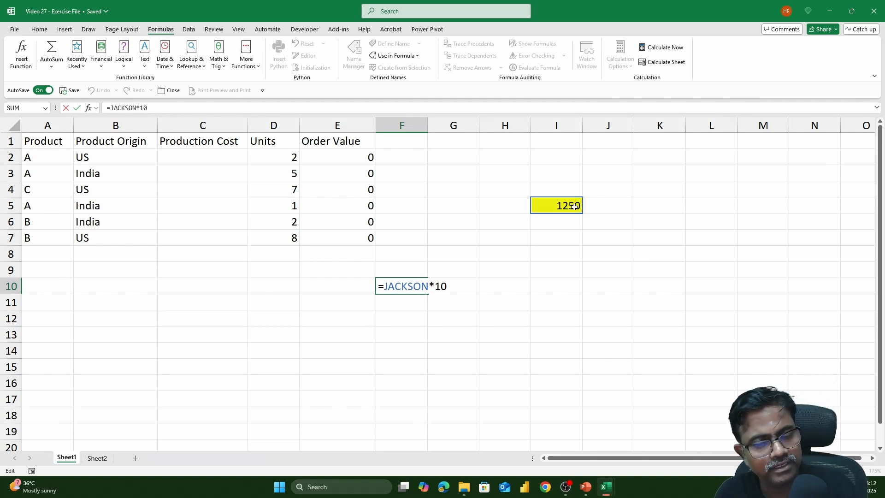
key("Escape")
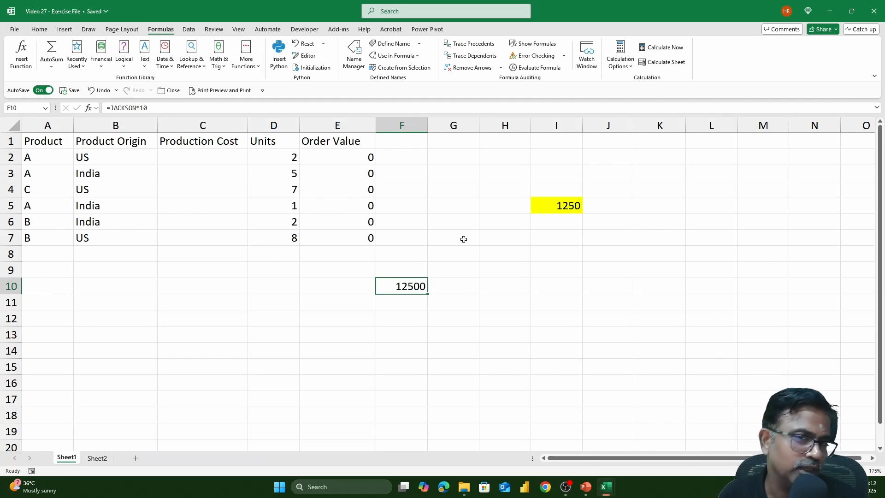
- Clear the contents of F3:F12 to remove the test formula
left_click_drag(414, 179, 405, 314)
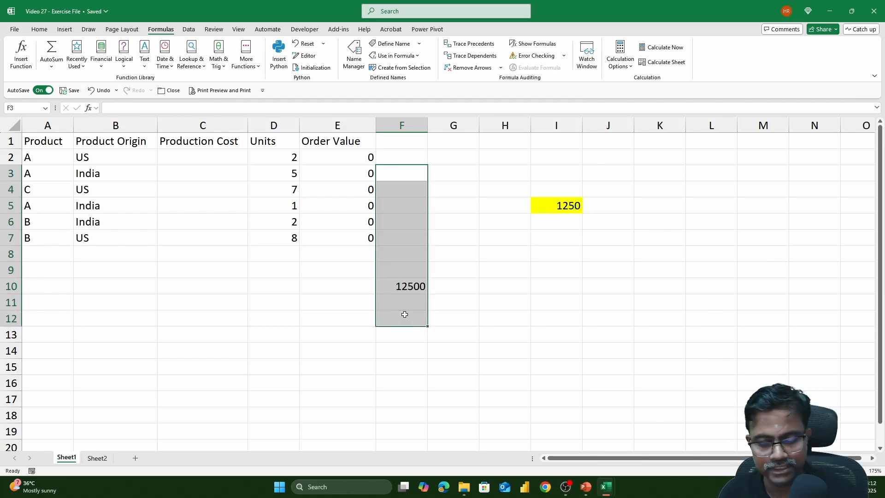
key("Delete")
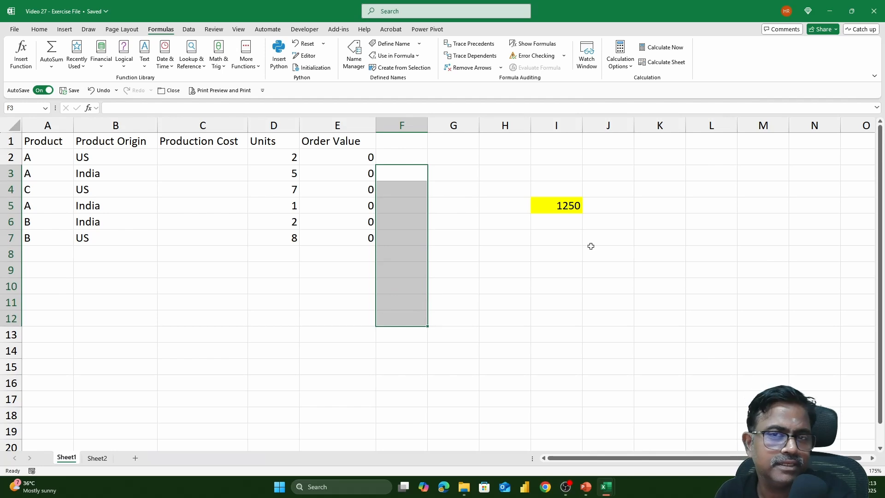
left_click(546, 236)
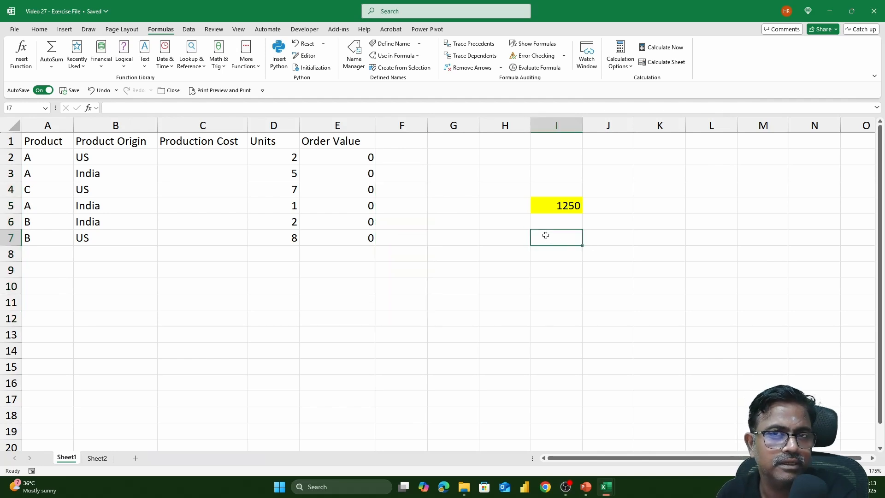
- Delete the defined name JACKSON that refers to the yellow cell I5
left_click(576, 201)
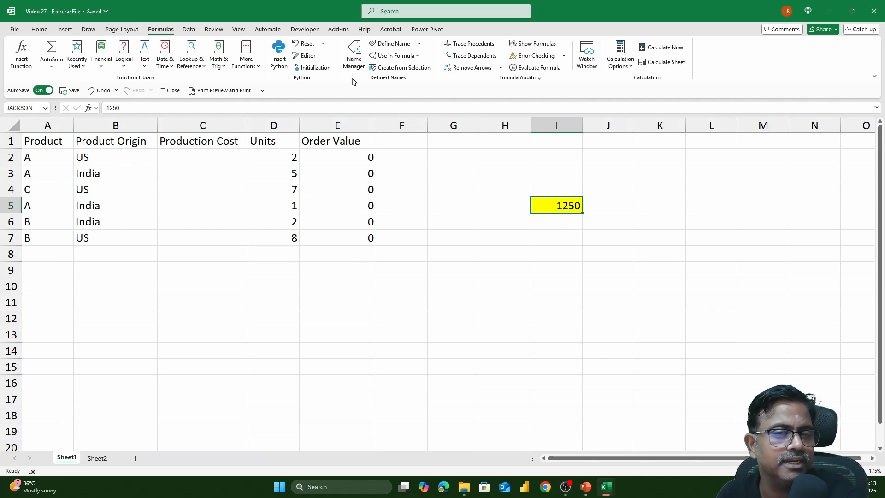
left_click(353, 60)
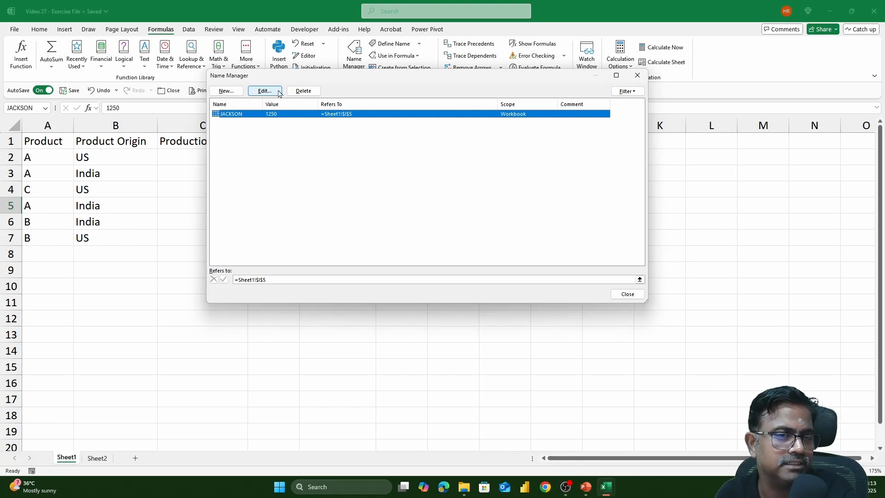
left_click(313, 95)
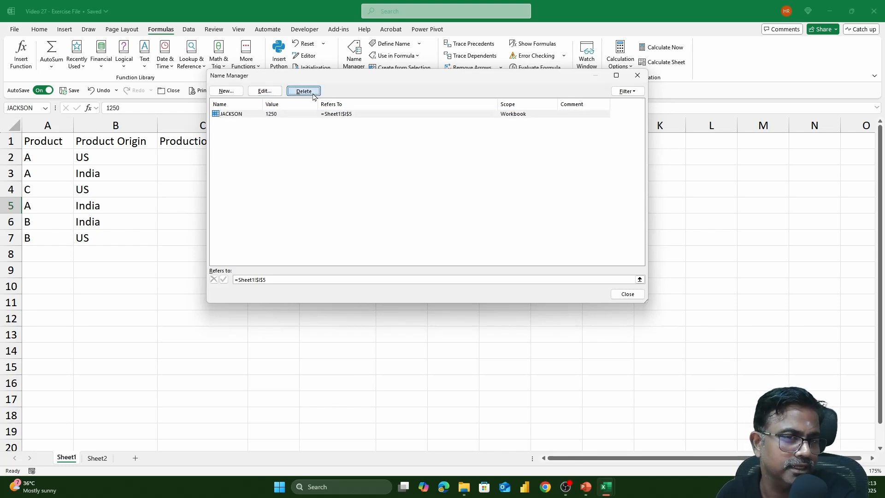
left_click(447, 211)
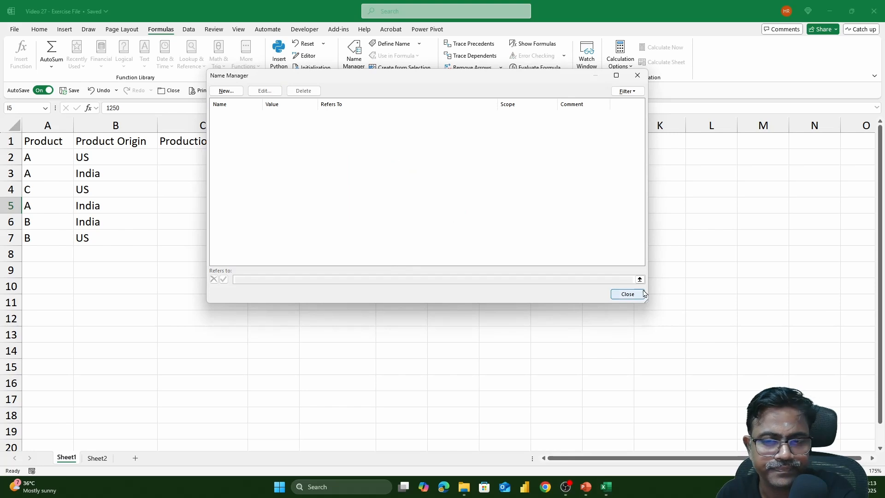
left_click(636, 294)
- Clear all contents and formatting from column I
left_click(561, 126)
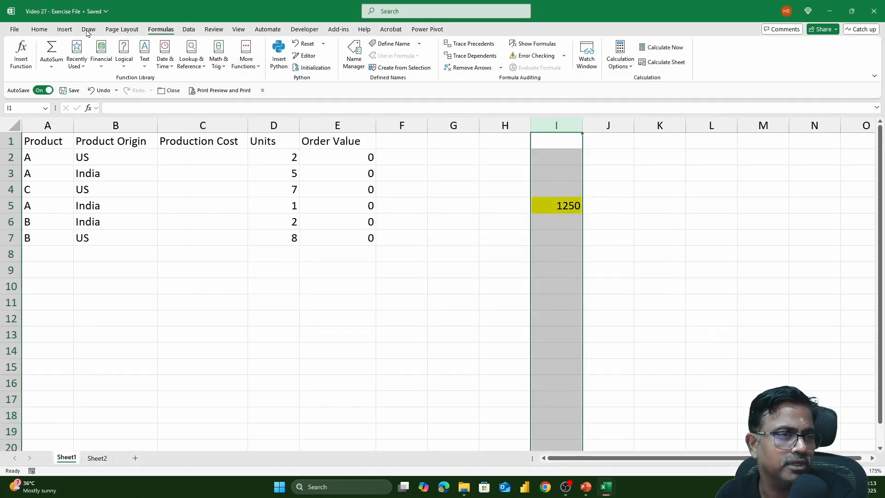
left_click(39, 29)
left_click(726, 67)
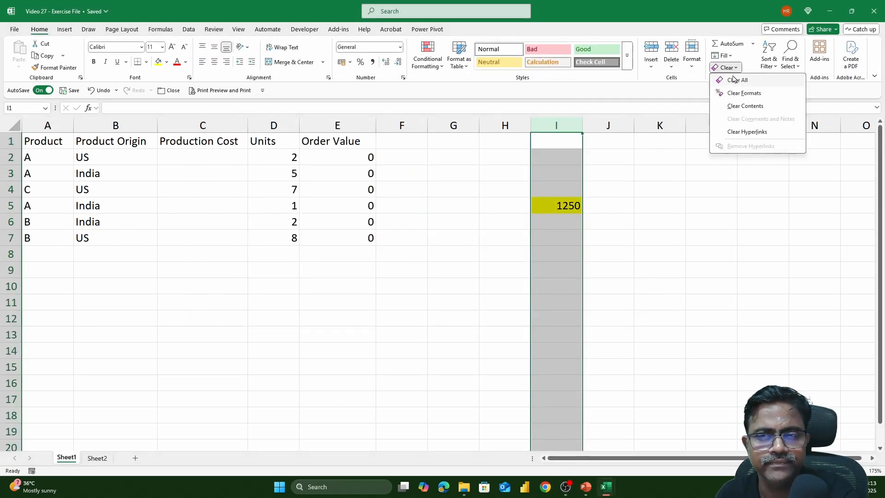
left_click(737, 82)
left_click(444, 192)
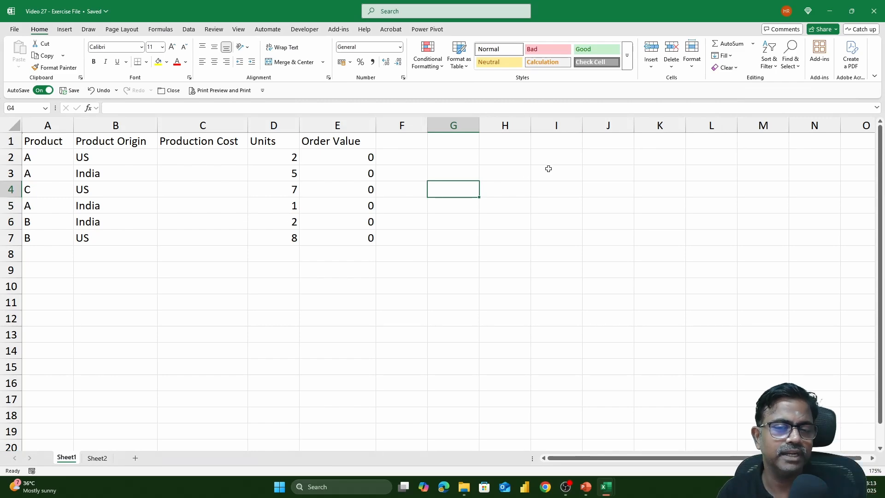
- Review the product cost tables in the India Pricing and US Pricing workbooks, then return to the exercise file
left_click(549, 169)
key("alt+Tab")
key("alt+Tab")
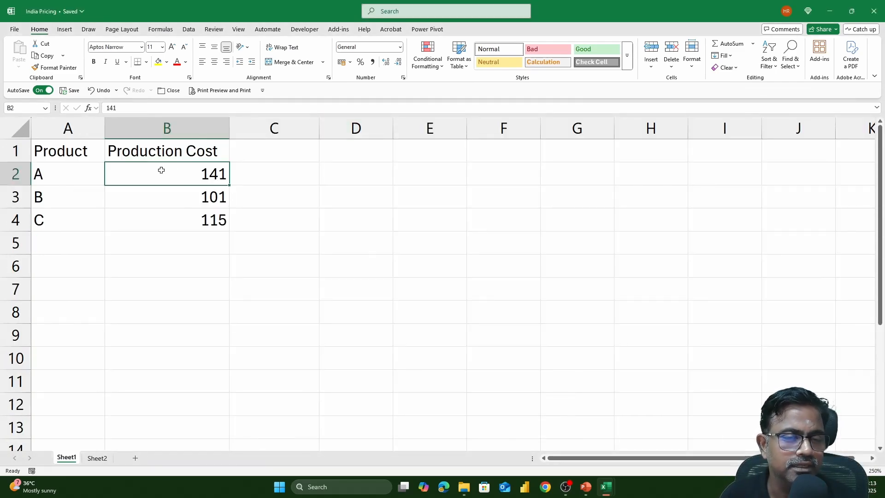
key("alt+Tab")
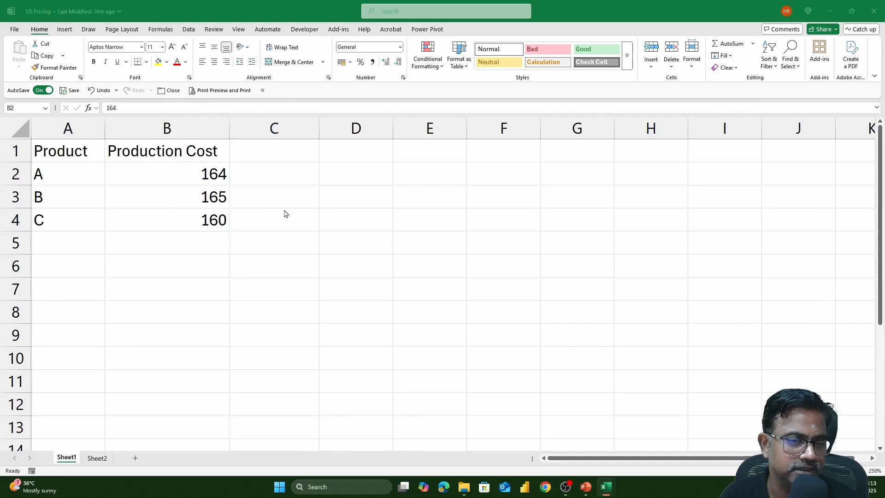
key("alt+Tab")
key("alt+Tab")
key("Tab")
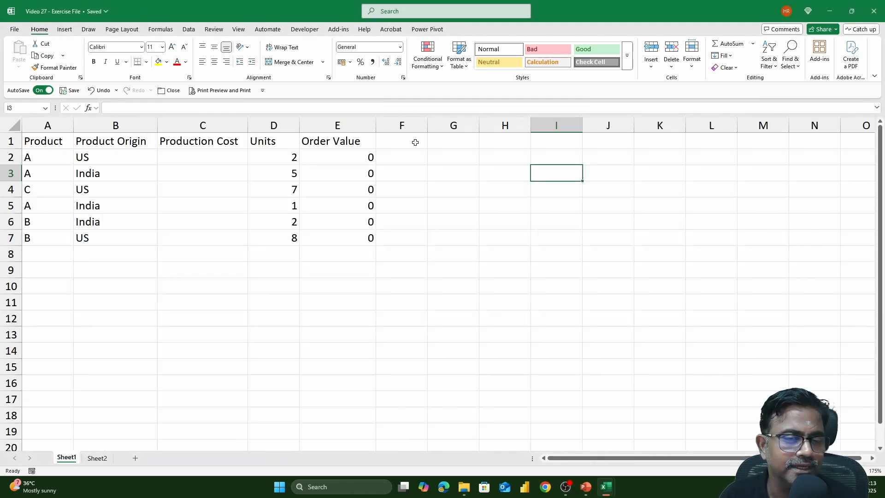
- Define the workbook-scope name IndiaPriceList in the exercise file, referring to A1:C10 on Sheet1 of the India Pricing workbook
left_click(444, 140)
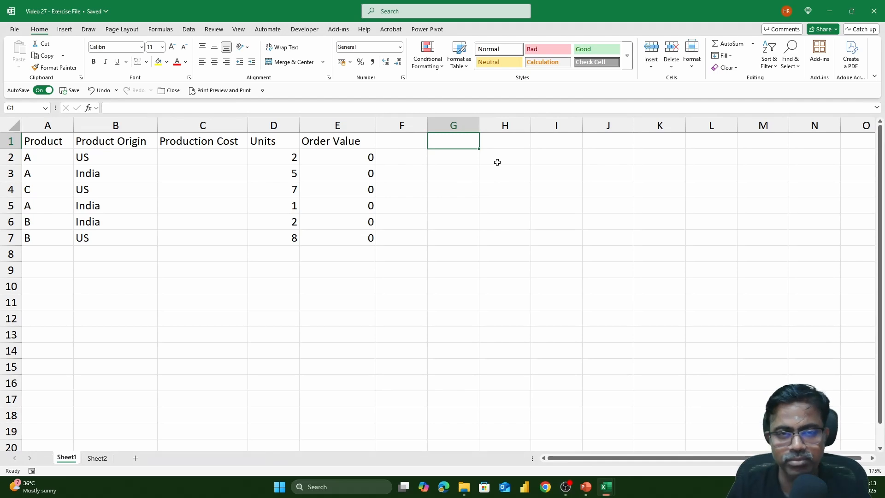
key("ctrl+Right")
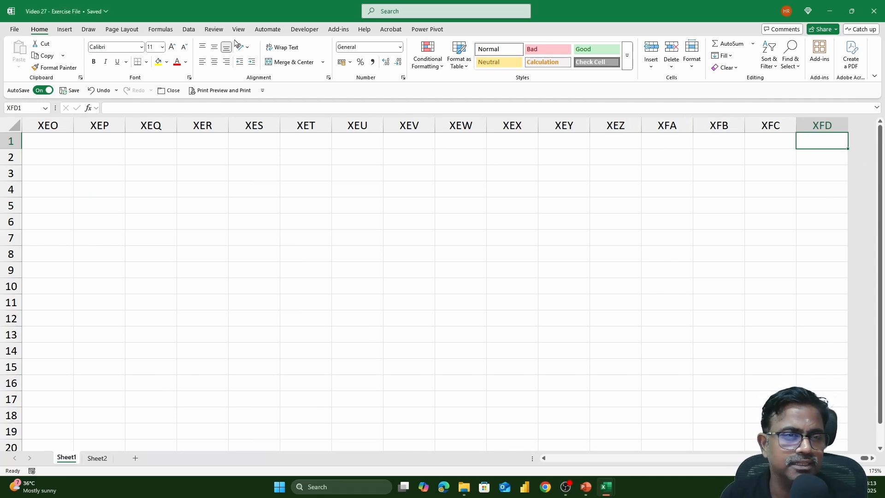
left_click(168, 32)
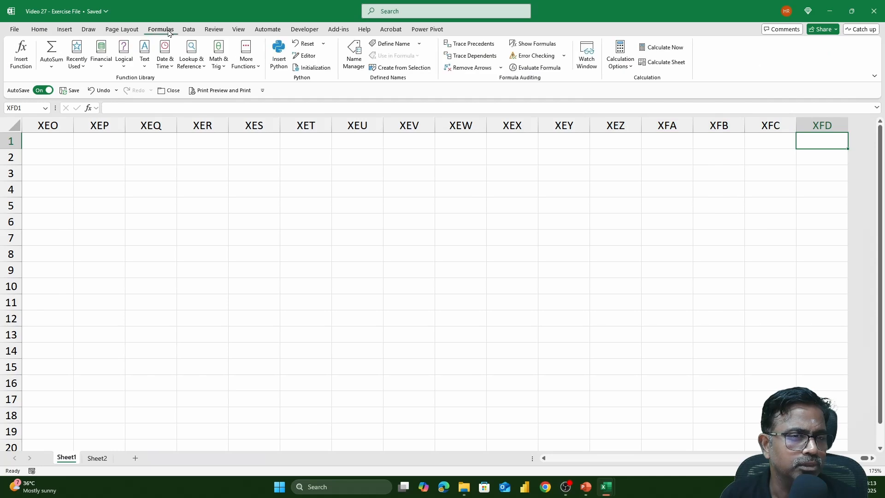
left_click(359, 60)
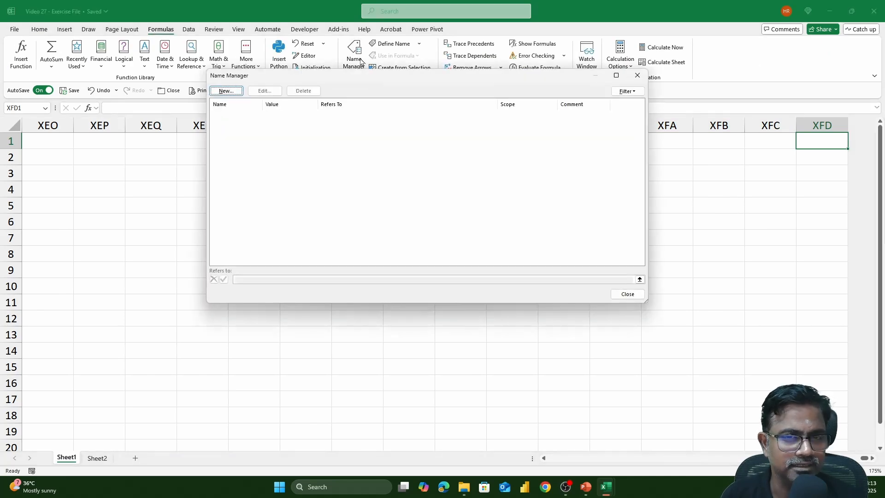
left_click(228, 92)
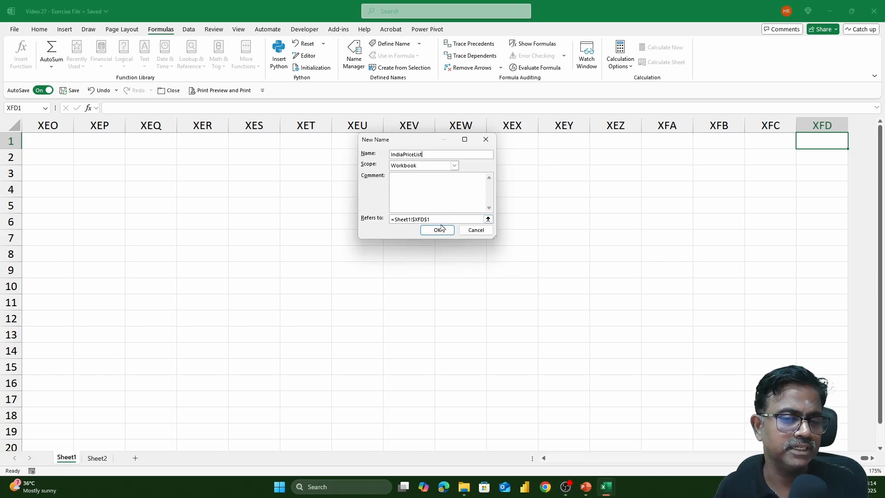
left_click(487, 219)
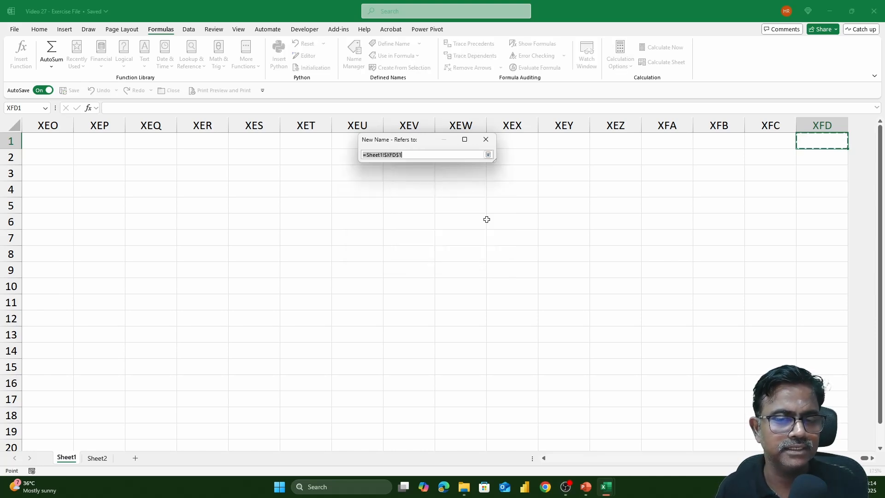
key("alt+Tab")
key("Tab")
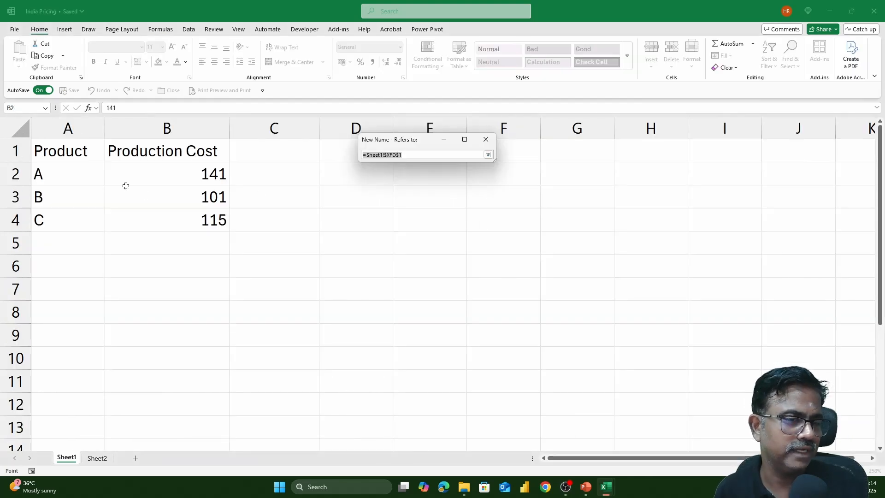
left_click_drag(76, 155, 253, 353)
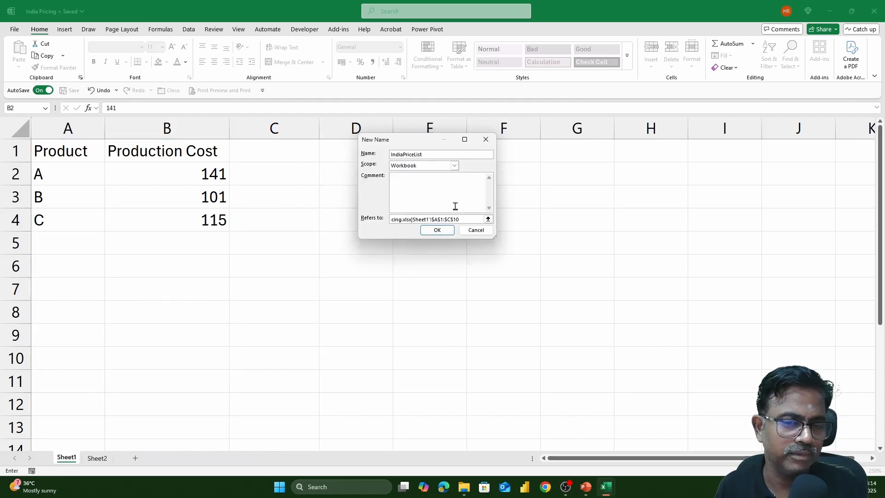
left_click(446, 235)
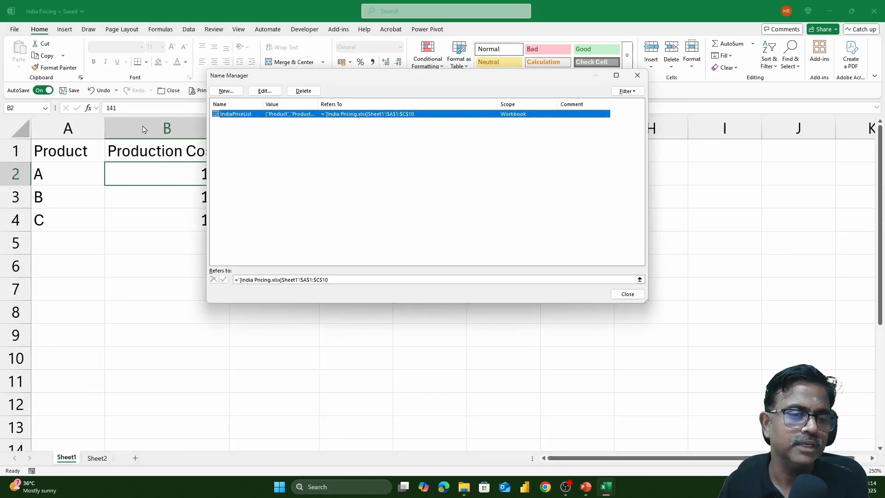
left_click(630, 294)
- Define the workbook-scope name USPriceList in the exercise file, referring to A1:C10 on Sheet1 of the US Pricing workbook
key("alt+Tab")
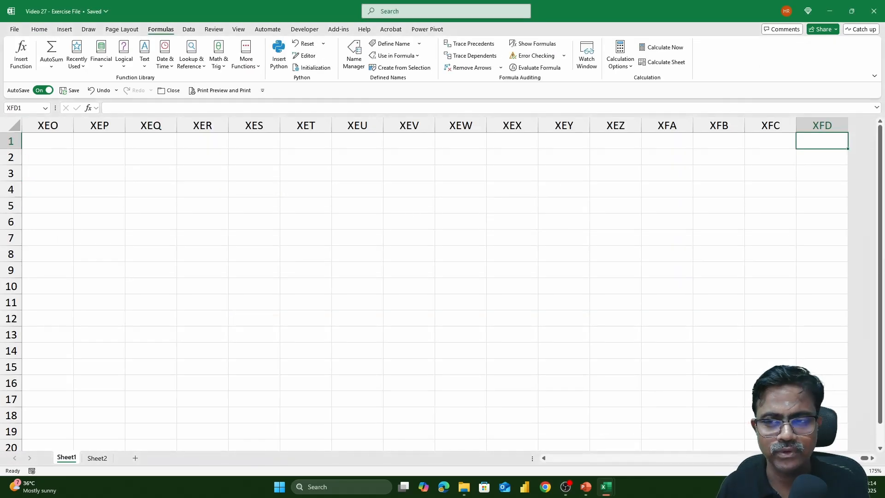
left_click(834, 159)
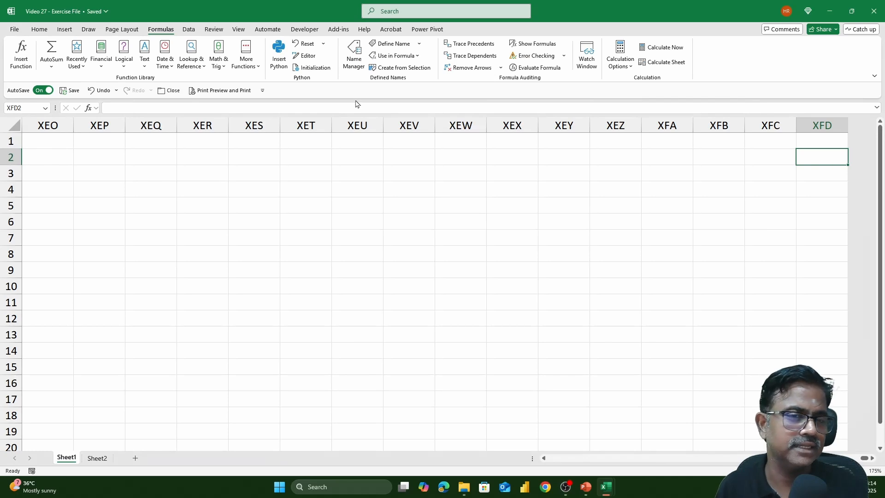
left_click(354, 55)
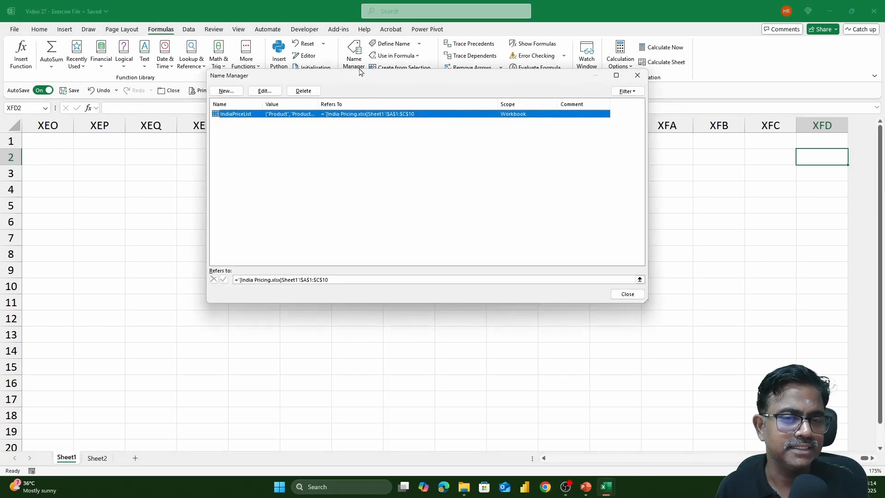
left_click(230, 93)
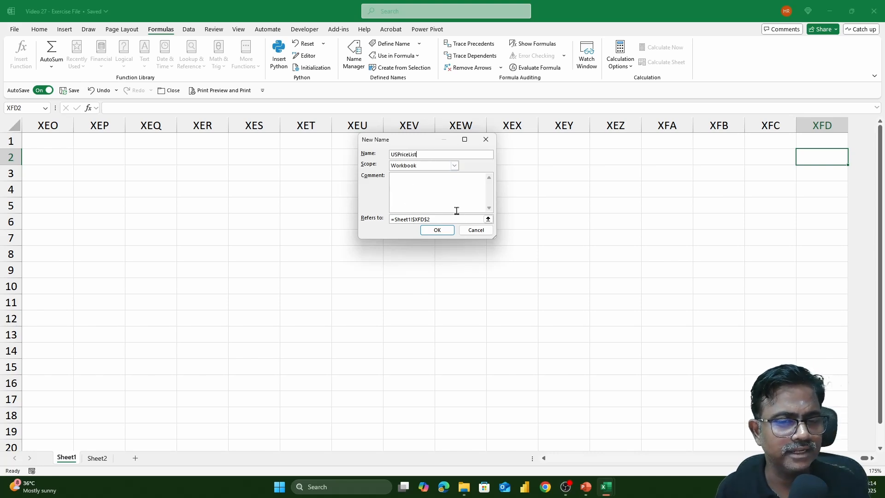
left_click(487, 219)
key("alt+Tab")
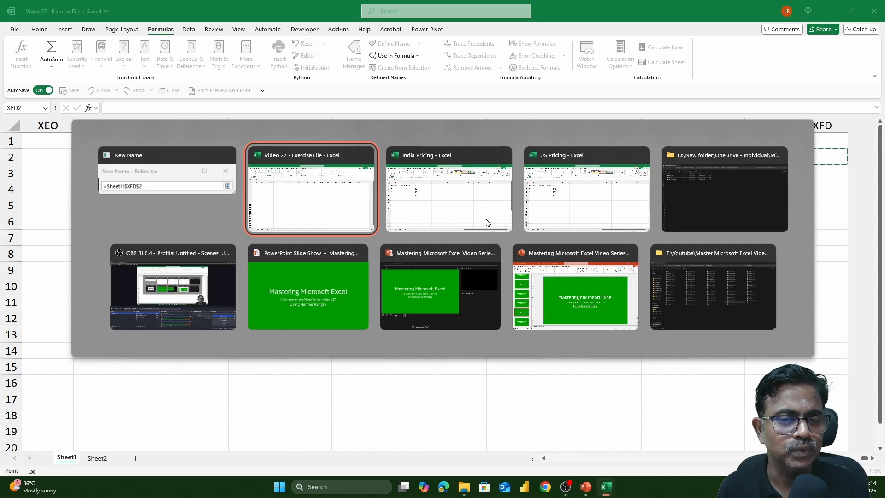
key("alt+Tab")
key("alt+Tab")
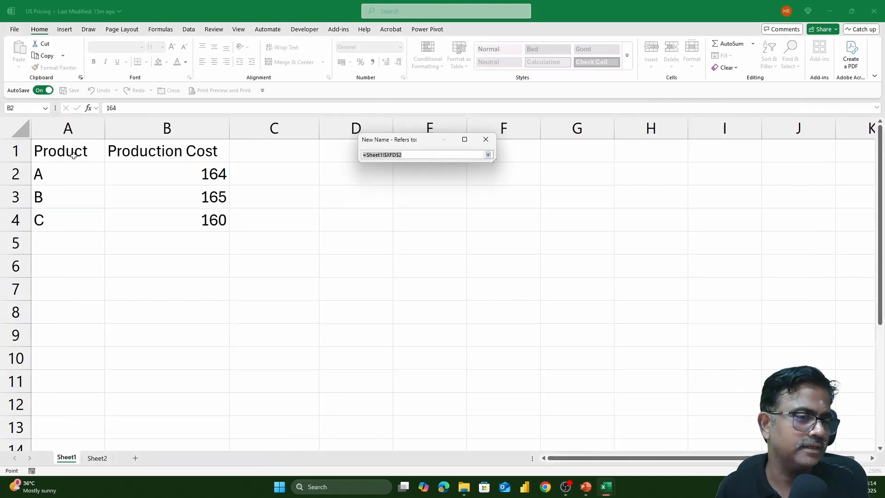
left_click_drag(73, 156, 266, 347)
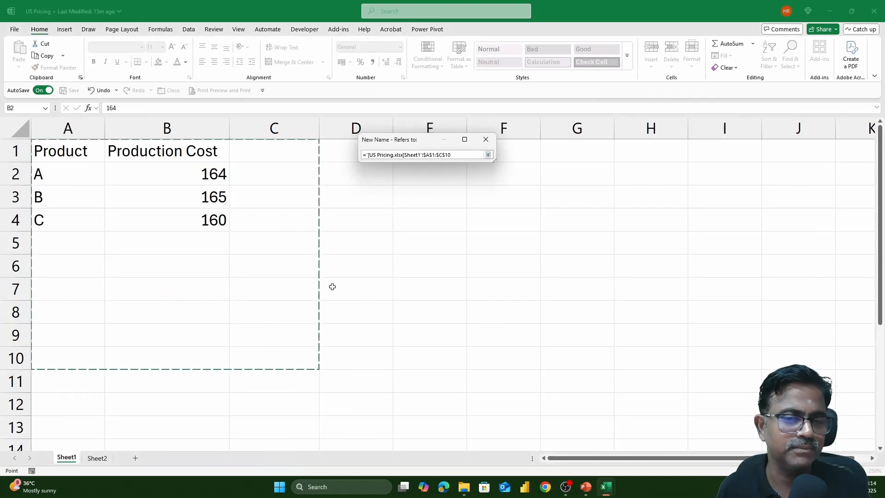
left_click(488, 154)
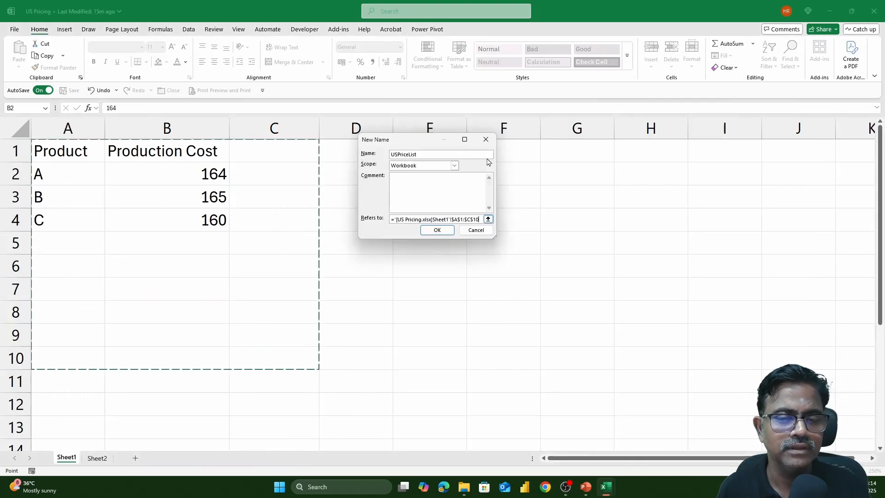
left_click(438, 231)
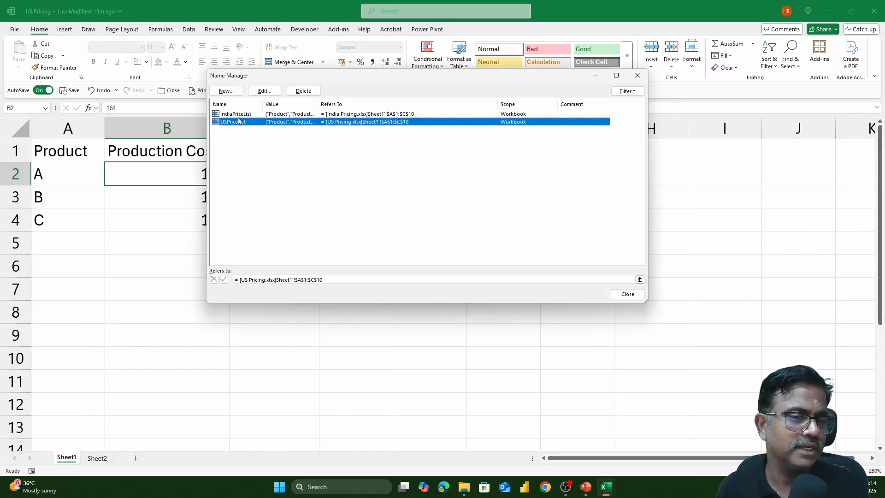
left_click(628, 294)
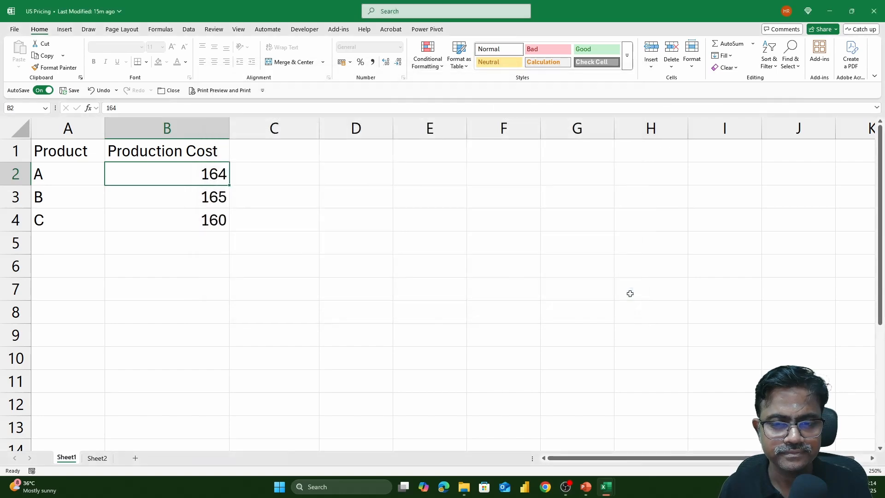
- Define the workbook-scope name IndiaProdCost in the exercise file, referring to B2:B10 on Sheet1 of the India Pricing workbook
key("alt+Tab")
key("alt+Tab")
key("alt+Tab")
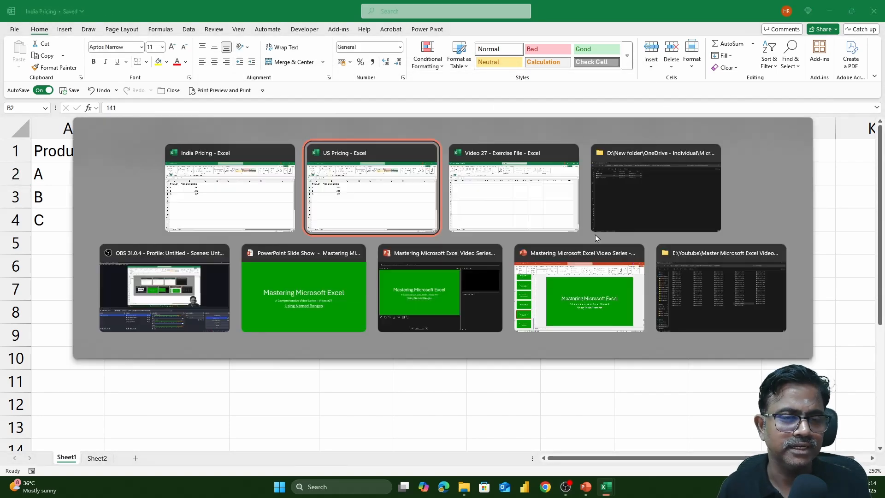
key("alt+Tab")
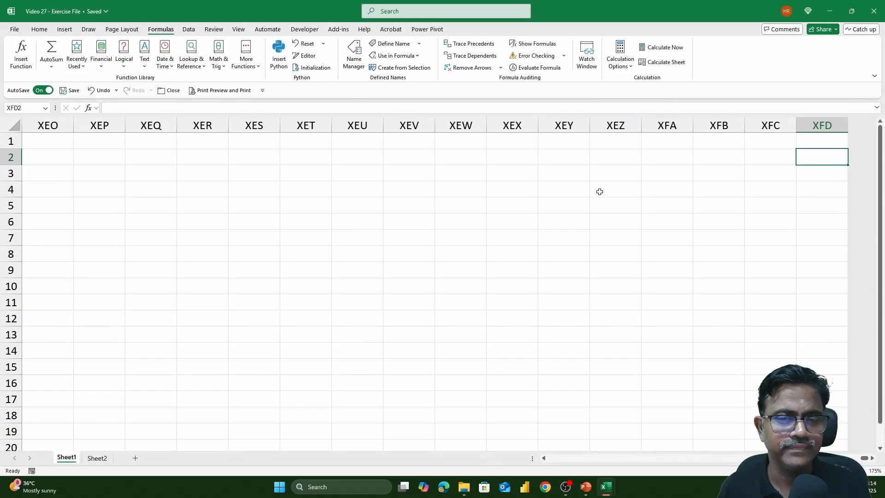
left_click(828, 178)
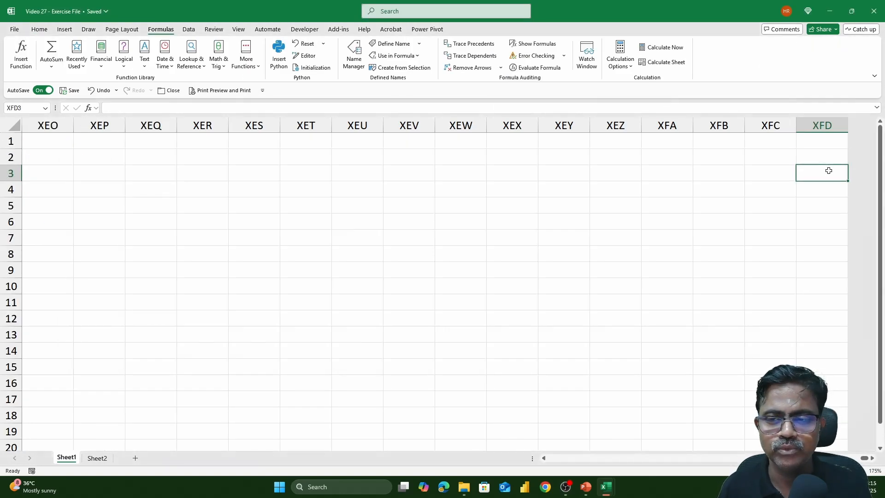
left_click(357, 56)
left_click(241, 96)
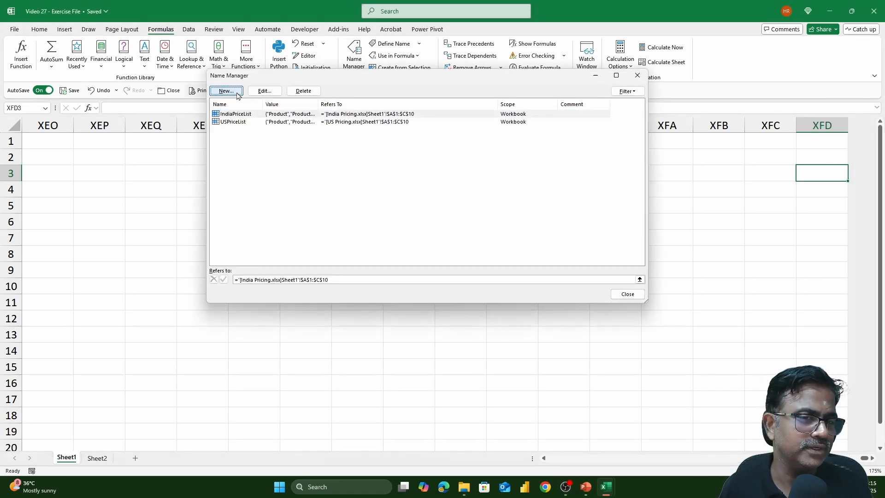
type("IndiaProdCost")
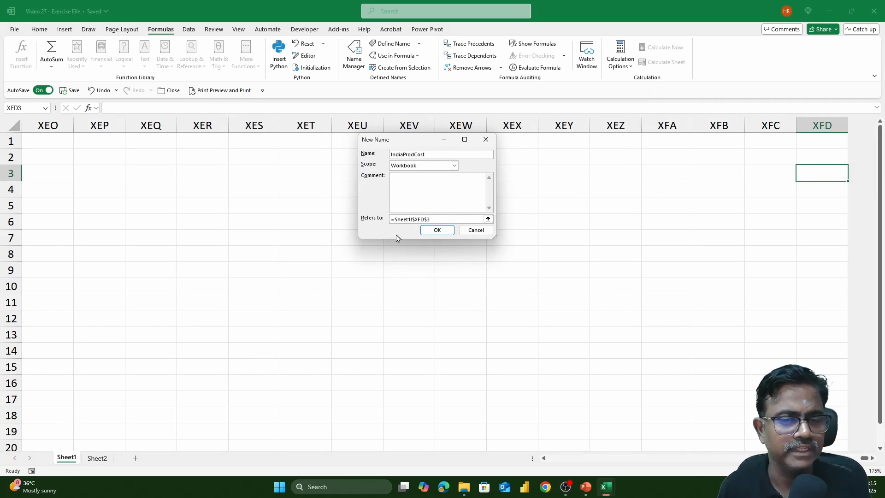
left_click(487, 219)
key("alt+Tab")
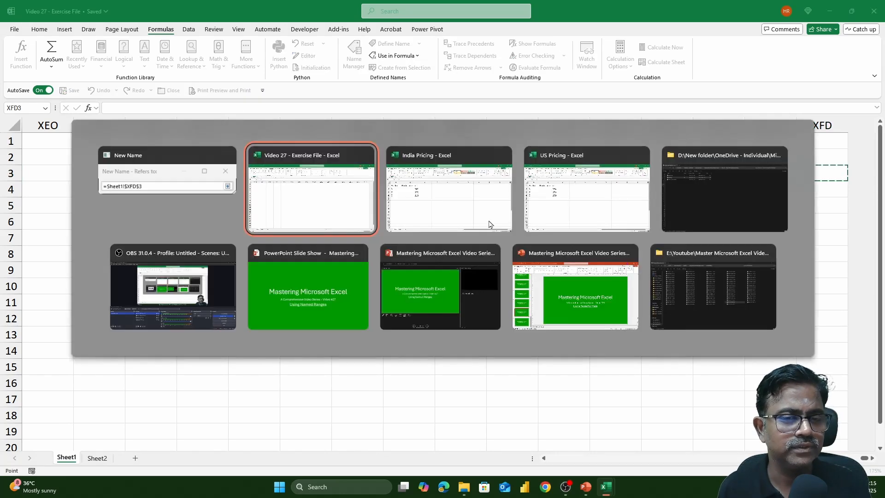
key("alt+Tab")
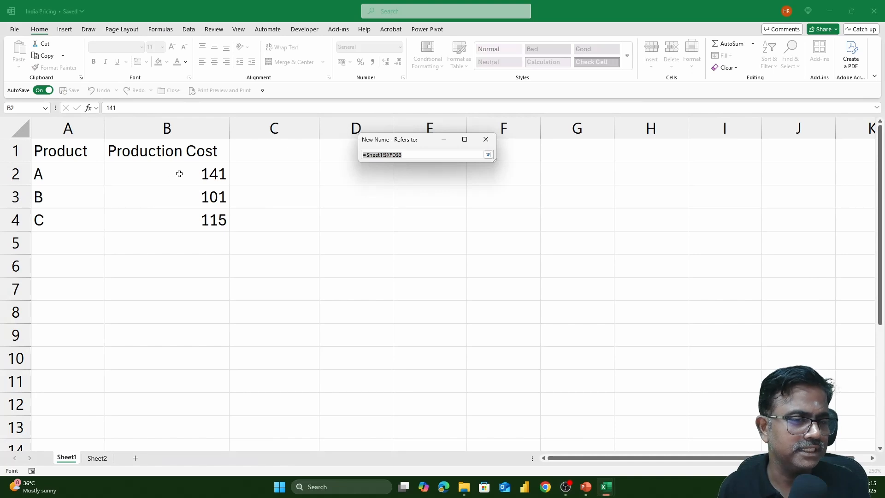
left_click_drag(183, 180, 175, 358)
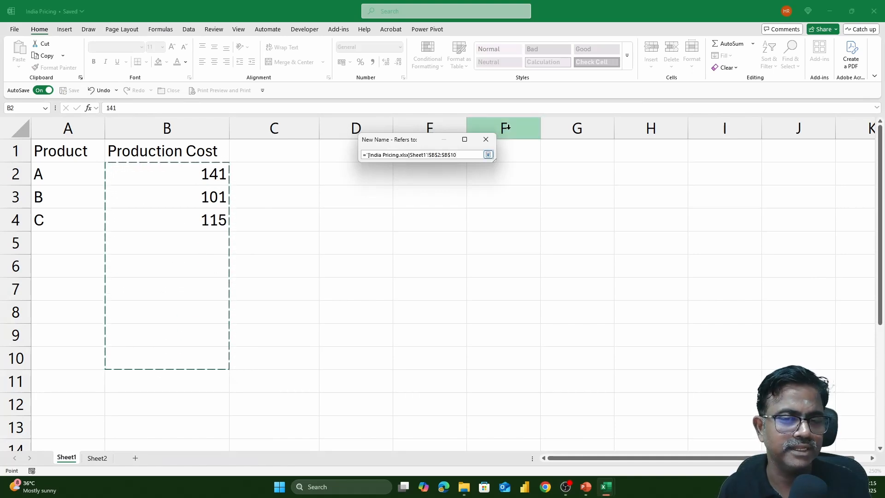
left_click(488, 155)
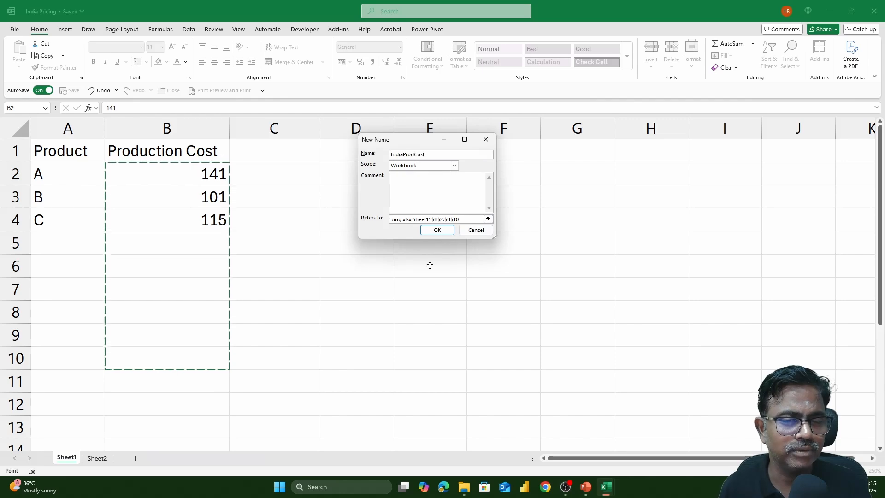
left_click(437, 231)
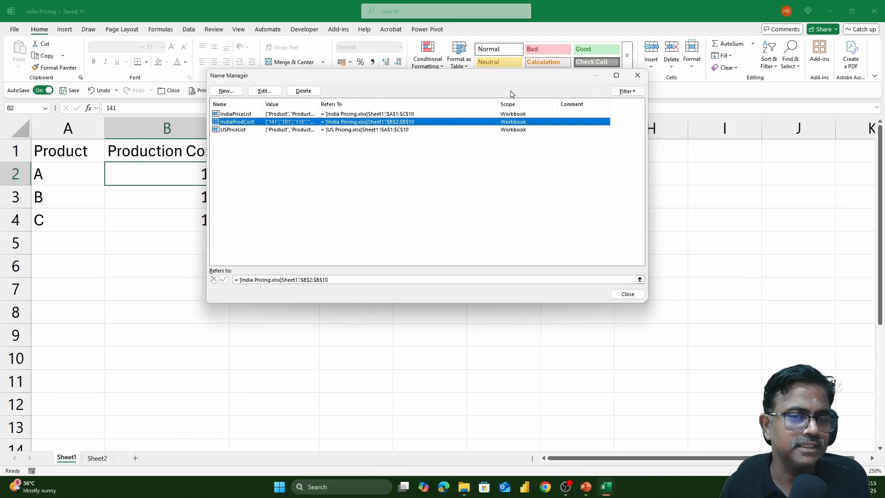
left_click(627, 294)
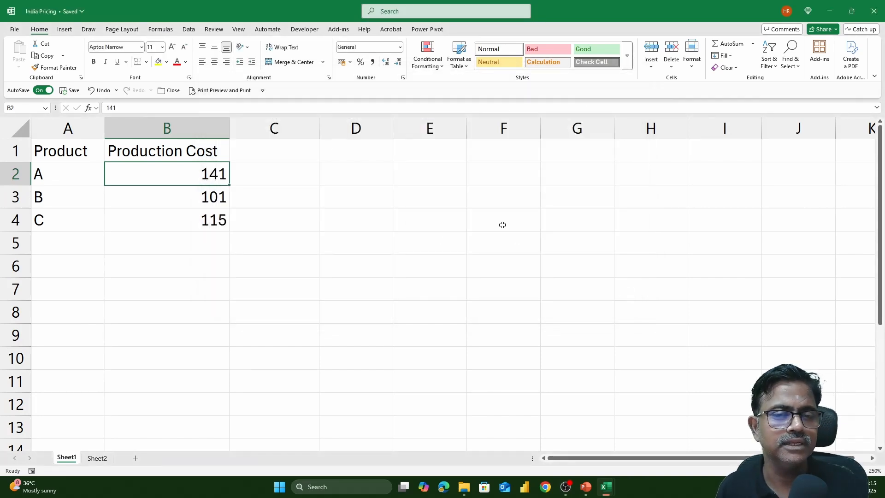
- Define the workbook-scope name UsProdCost in the exercise file, referring to B2:B10 on Sheet1 of the US Pricing workbook
key("alt+Tab")
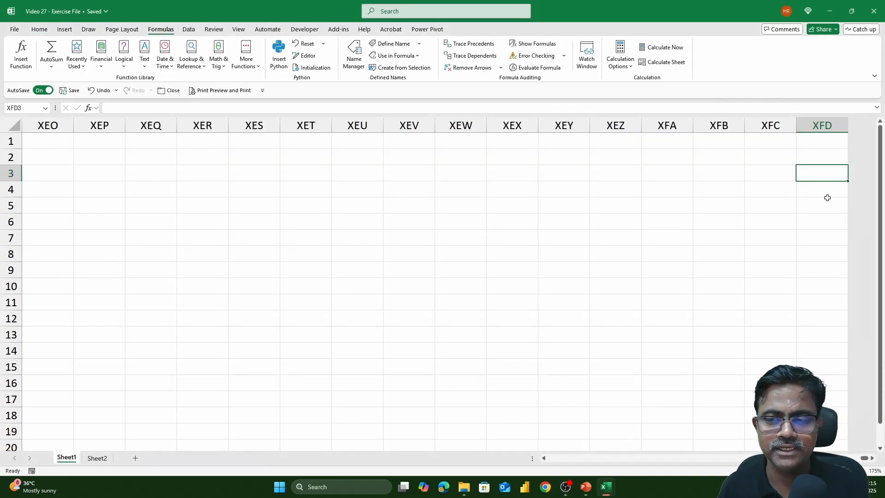
left_click(827, 193)
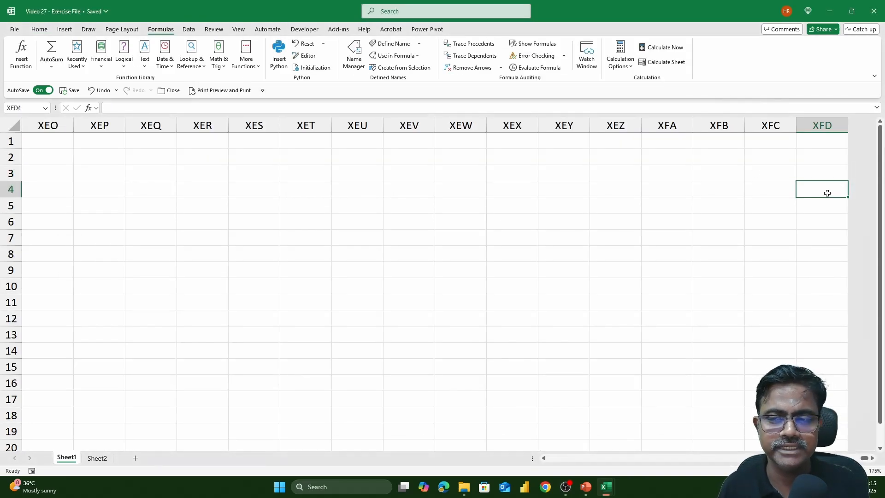
left_click(360, 67)
left_click(226, 91)
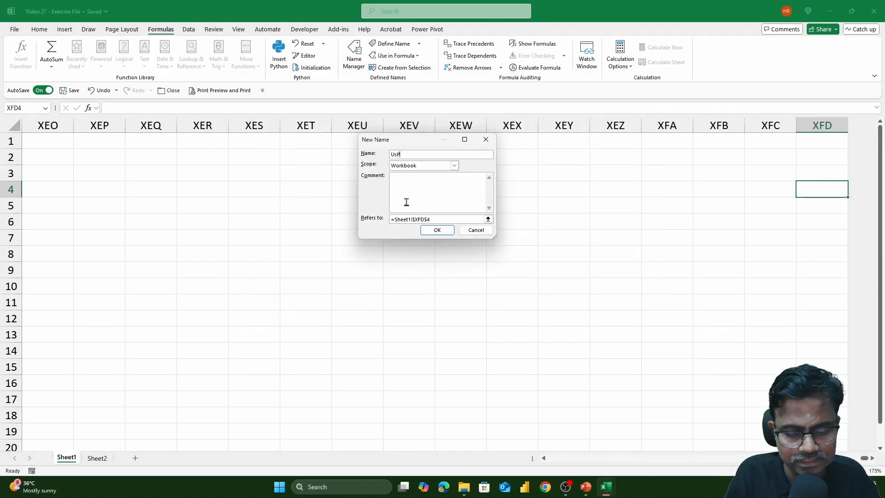
type("UsProdCost")
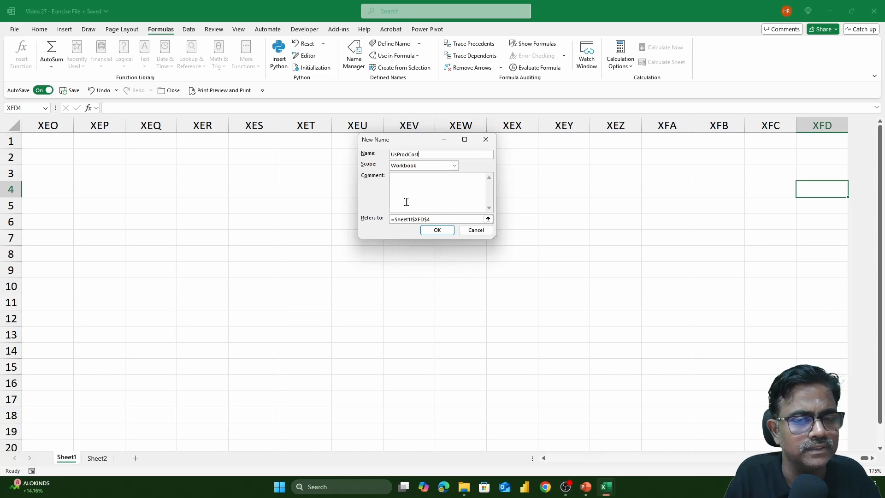
left_click(488, 218)
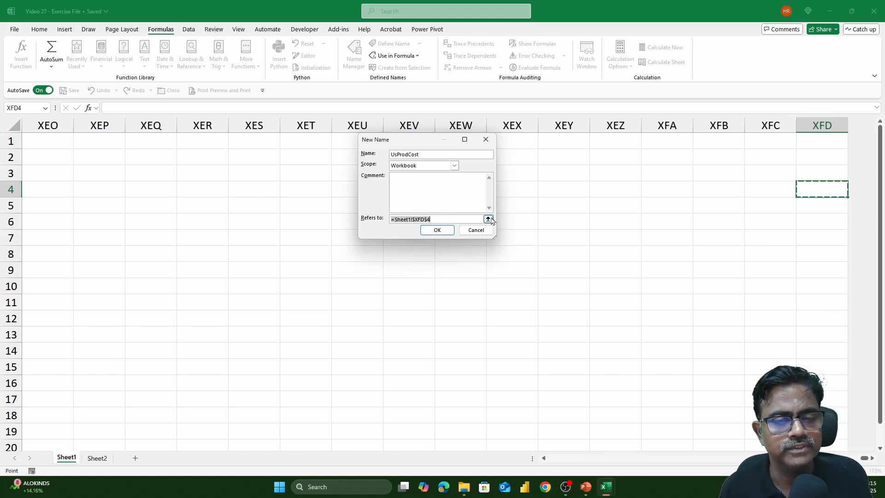
key("alt+Tab")
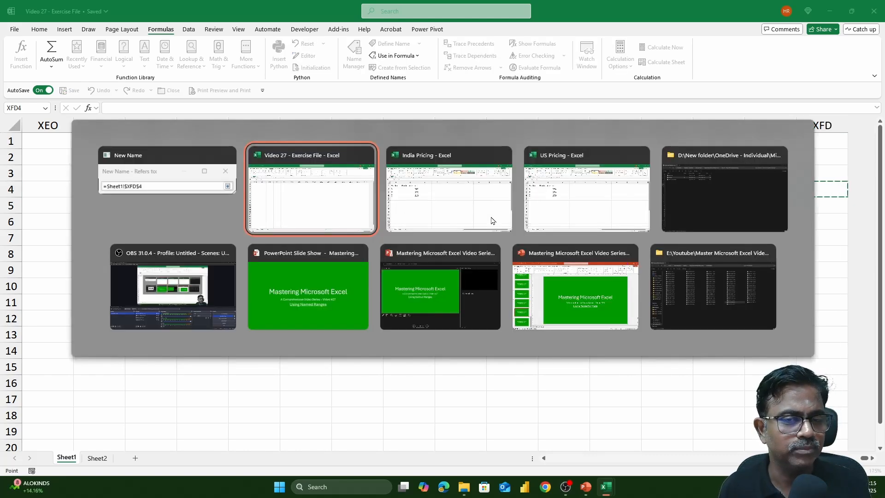
key("alt+Tab")
key("alt+Tab")
left_click_drag(211, 173, 201, 350)
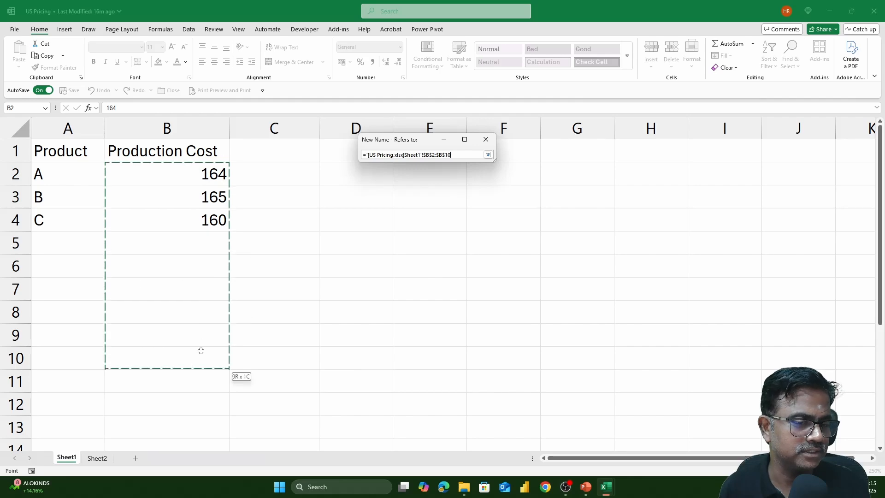
left_click(488, 154)
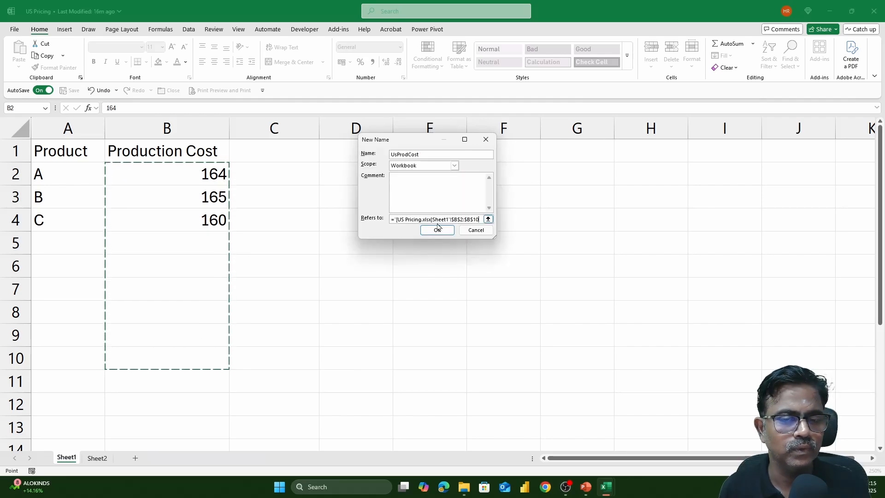
left_click(437, 230)
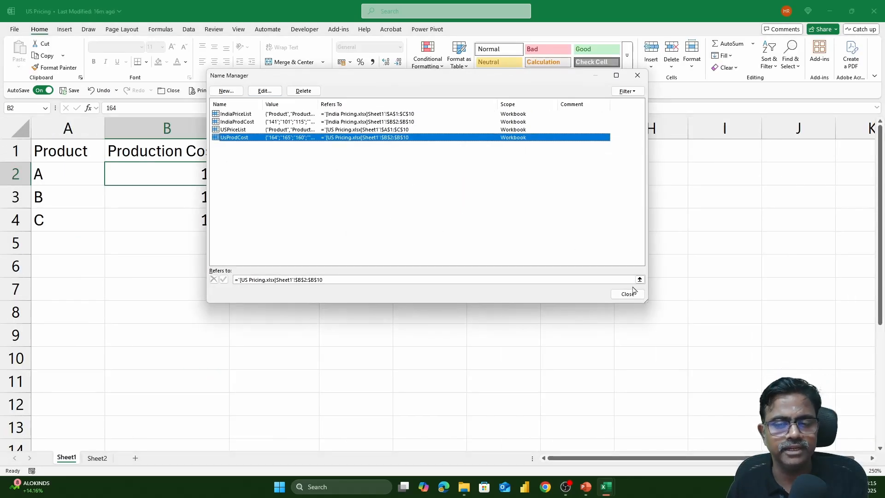
left_click(630, 294)
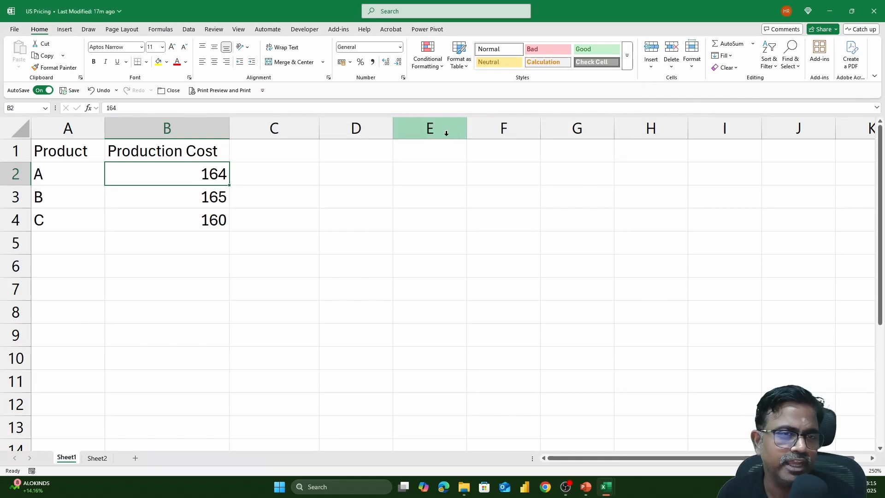
- Close the US Pricing and India Pricing workbooks, leaving the exercise file open
left_click(869, 5)
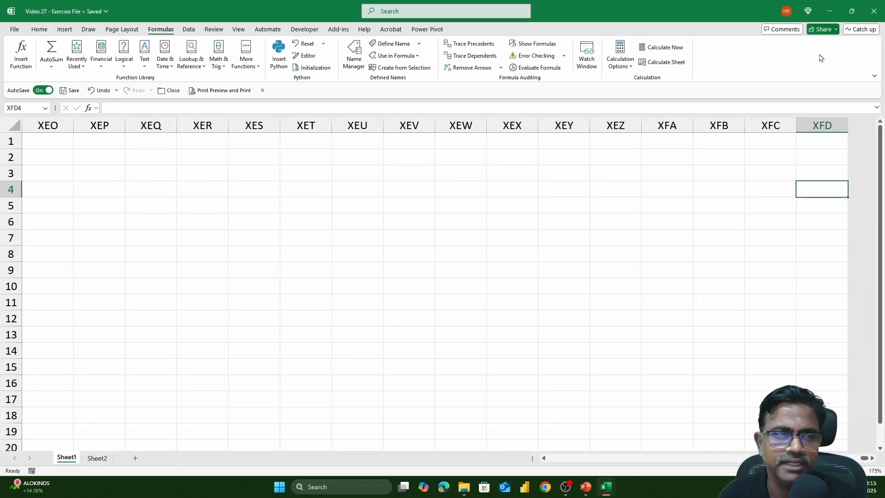
key("alt+Tab")
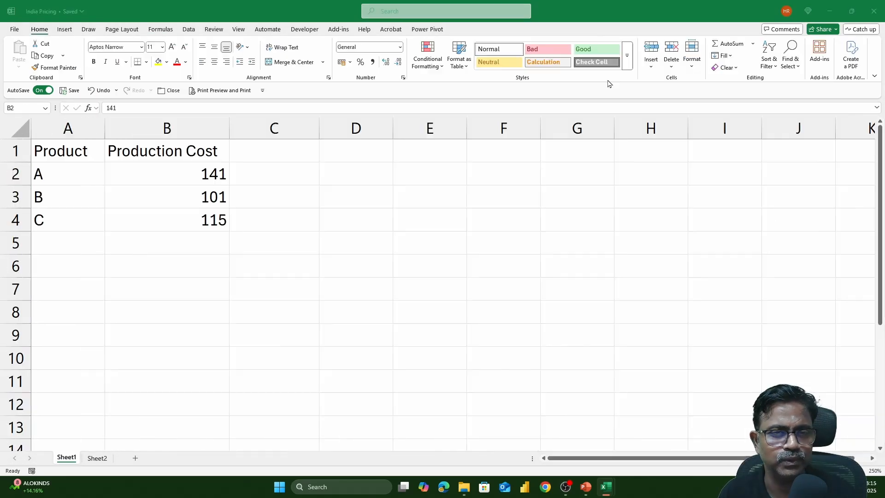
left_click(881, 13)
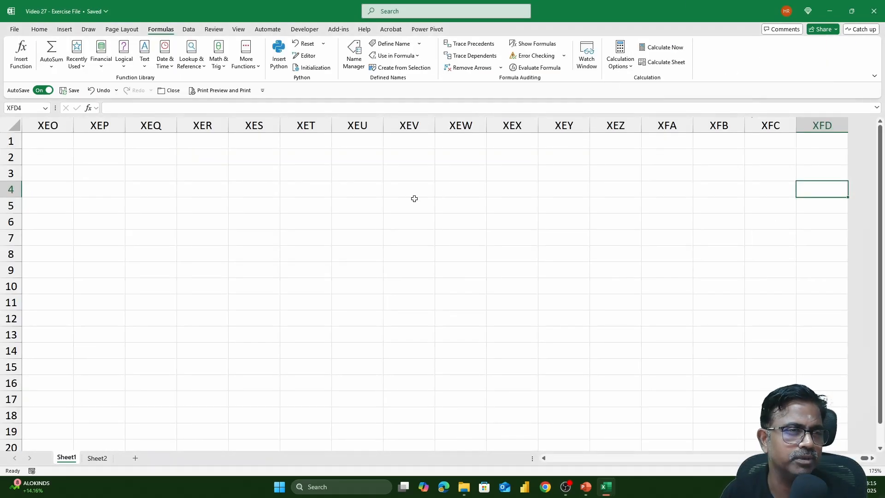
- Return to the order table on Sheet1 and examine the product, origin and production cost cells in rows 2 and 3
left_click(247, 168)
key("ctrl+Left")
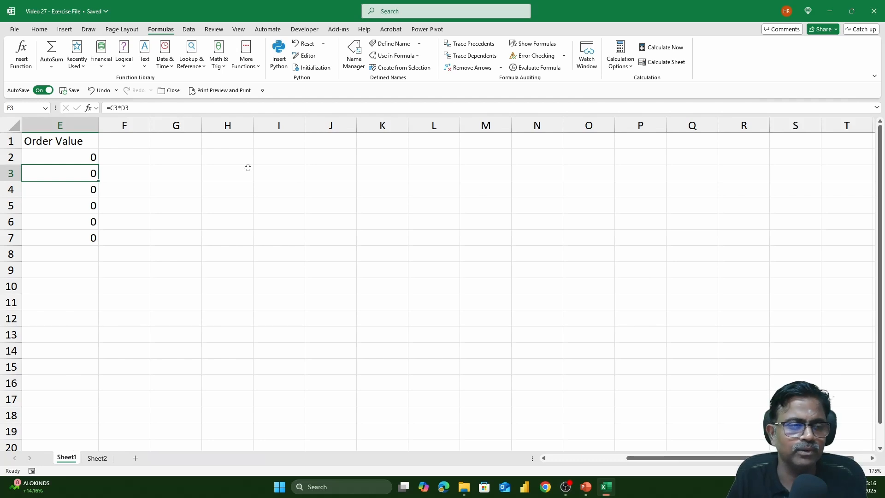
key("Home")
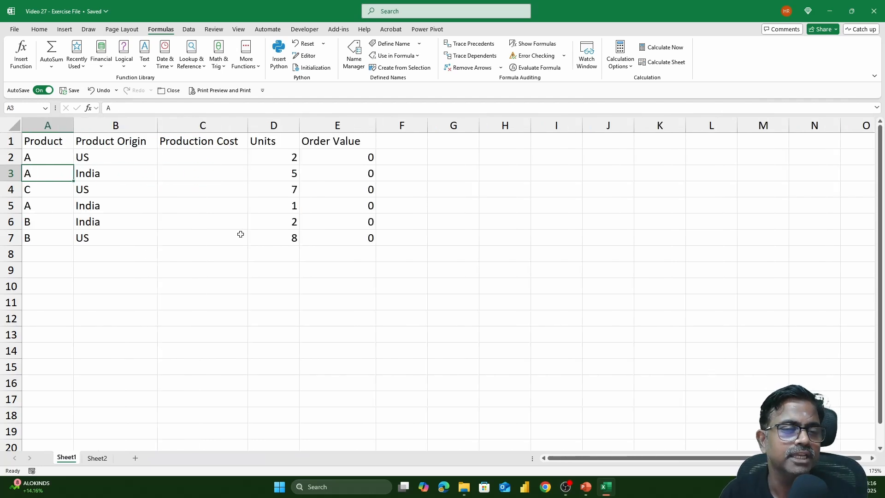
scroll(241, 233, "up", 1)
left_click(139, 162)
left_click(211, 164)
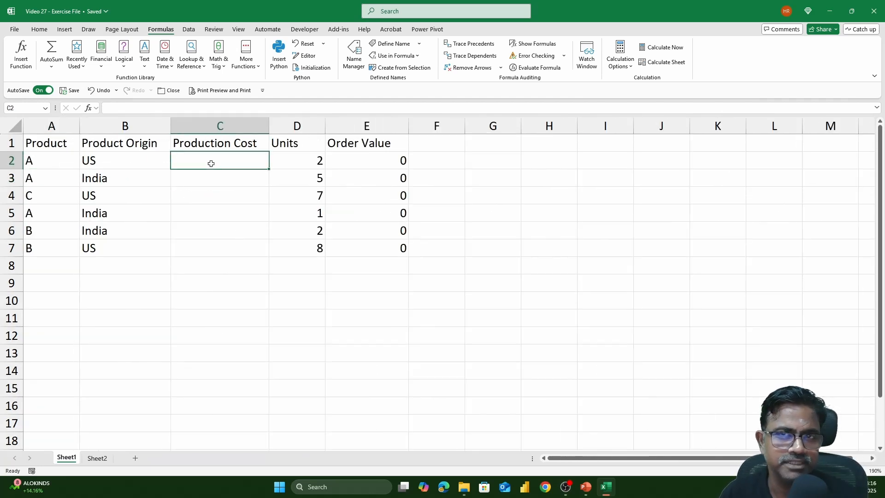
left_click(138, 181)
left_click(217, 181)
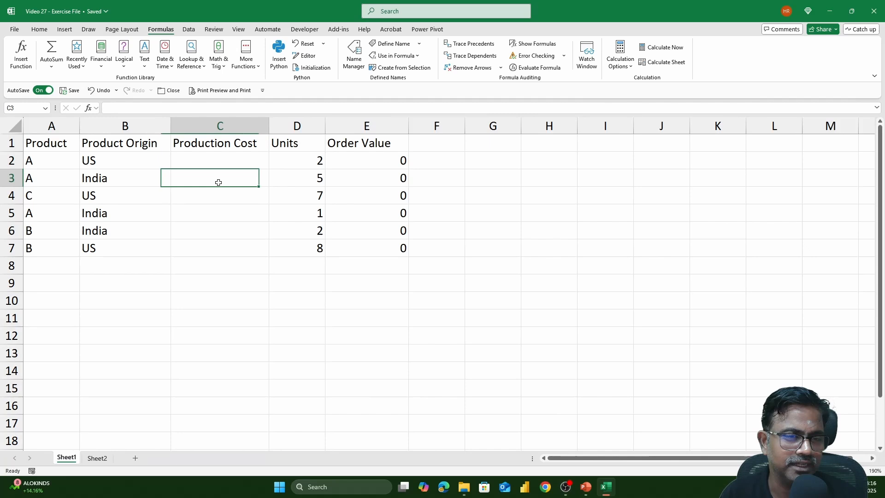
left_click(231, 157)
left_click(54, 157)
scroll(417, 227, "up", 4)
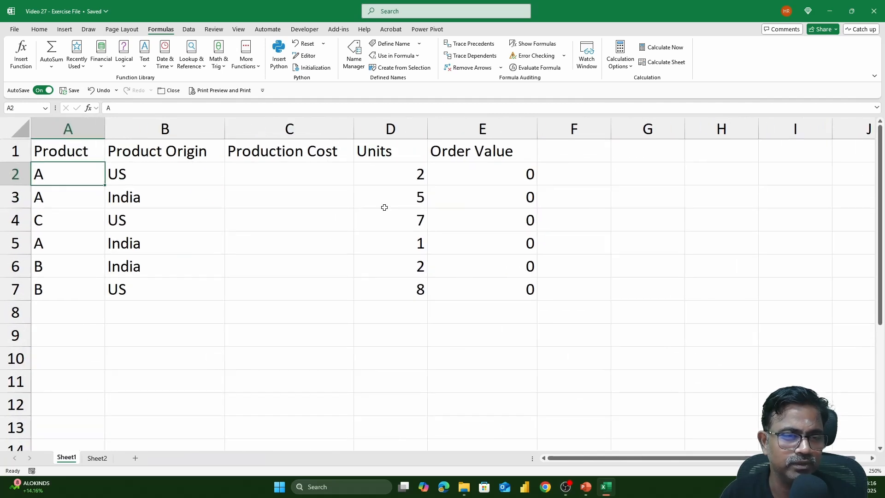
- Start an IF formula in the first Production Cost cell, C2, with the logical test B2="US"
left_click(310, 163)
type("=i")
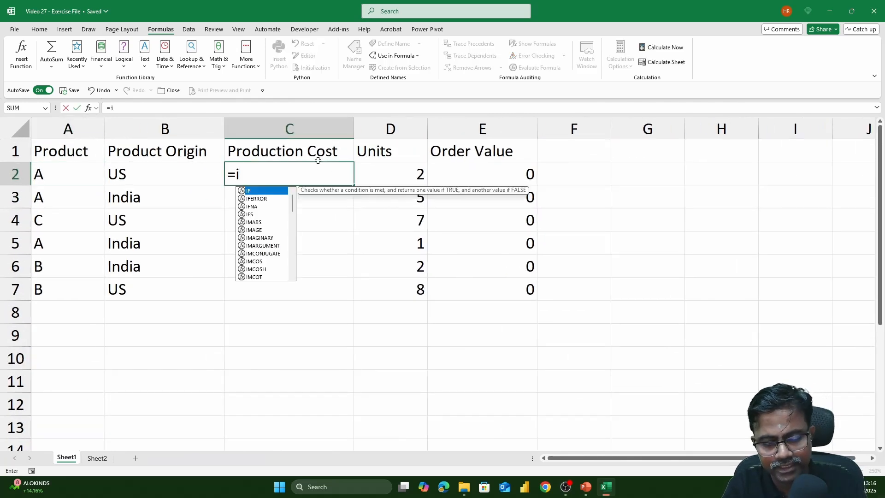
type("f(")
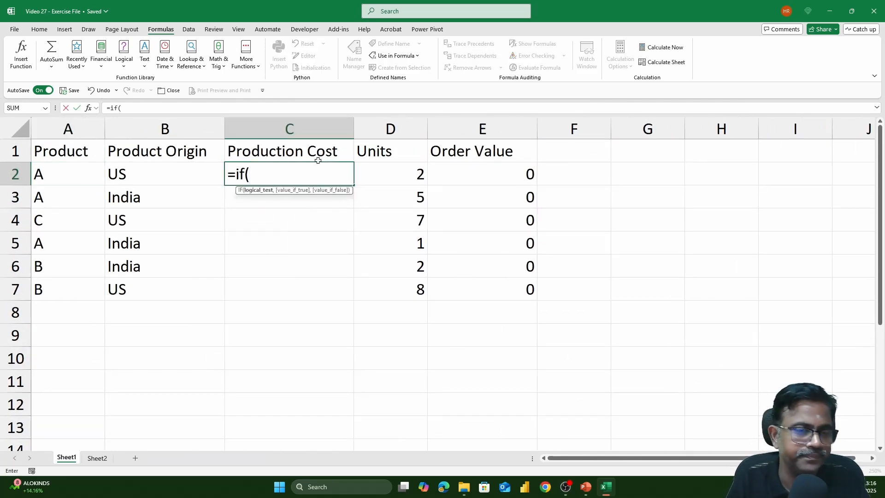
left_click(165, 174)
type("=")
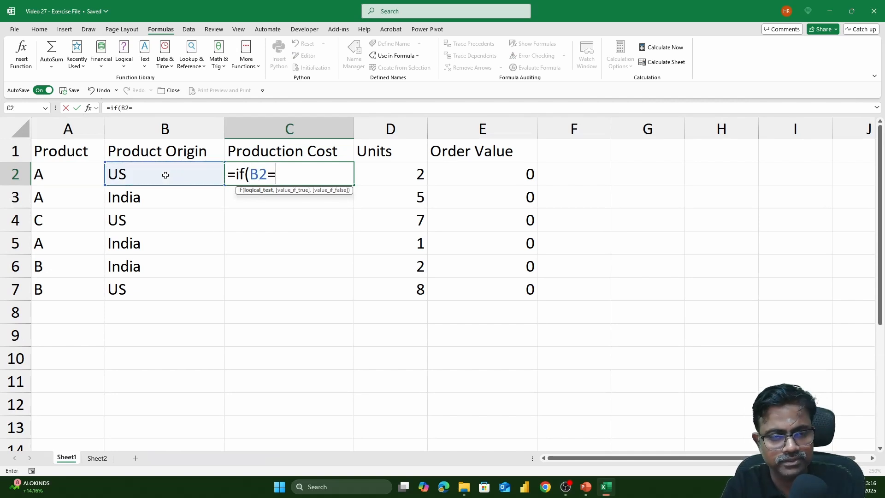
type("\"US")
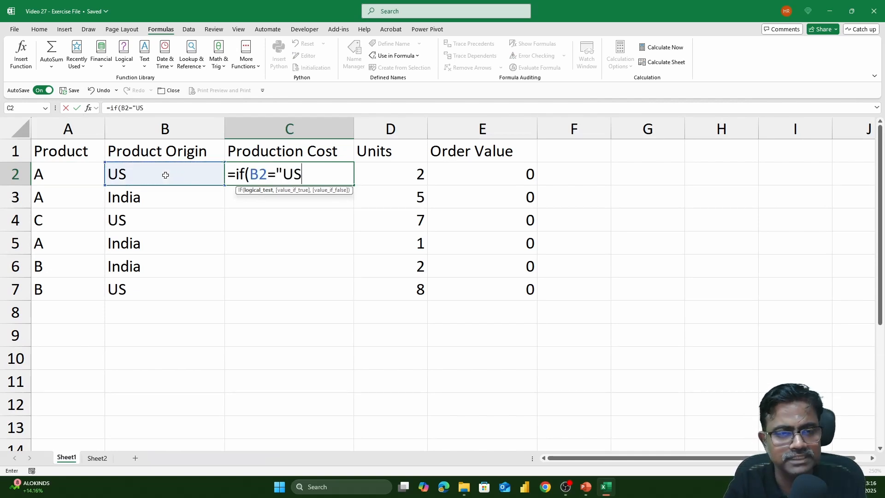
type("\",")
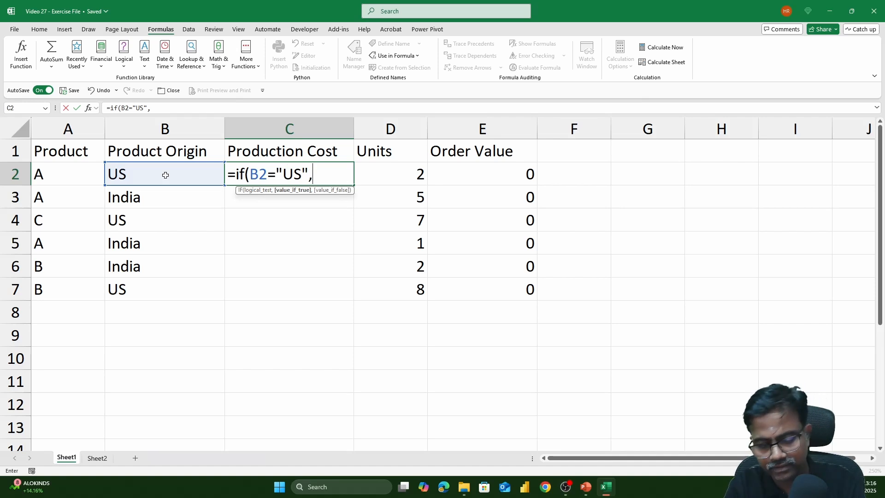
- Add the value-if-true argument as a VLOOKUP of A2 in USPriceList, returning column 2 with an exact match (FALSE)
type("v")
key("Tab")
left_click(85, 177)
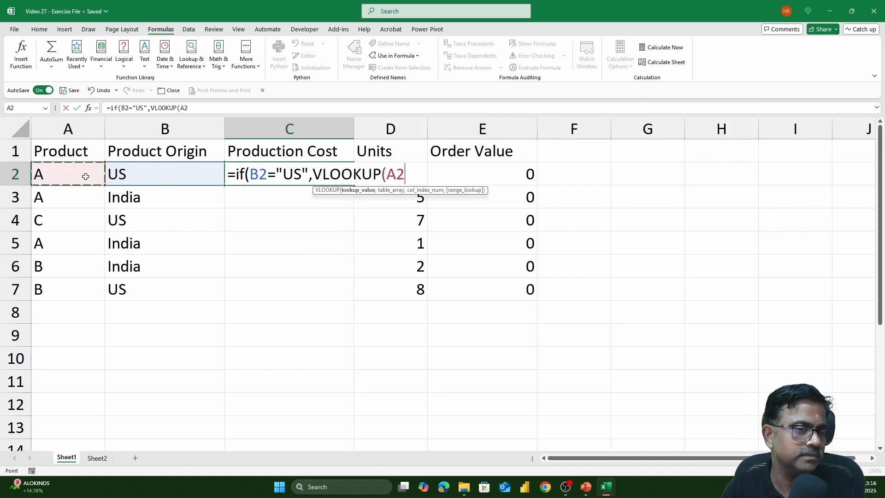
type(",")
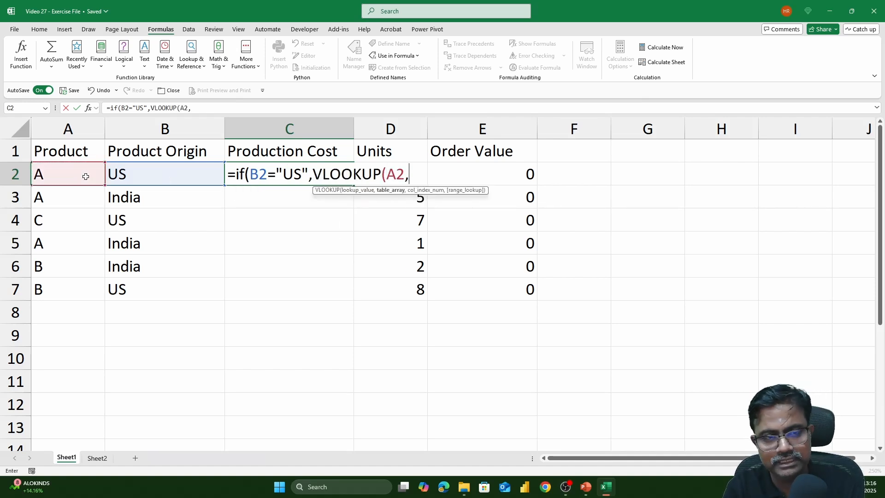
type("us")
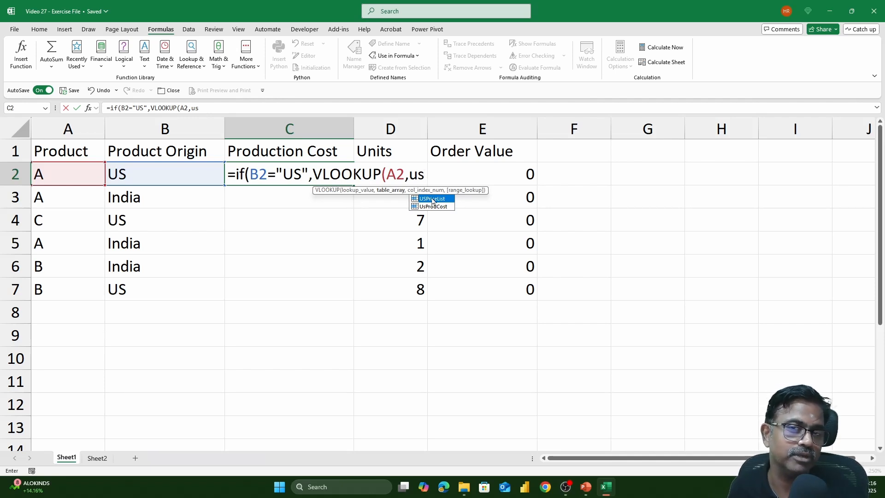
double_click(436, 199)
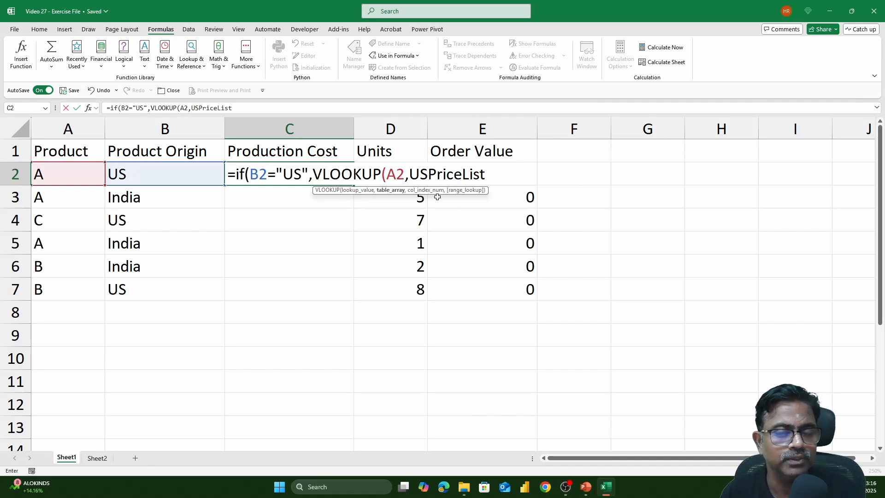
type(",")
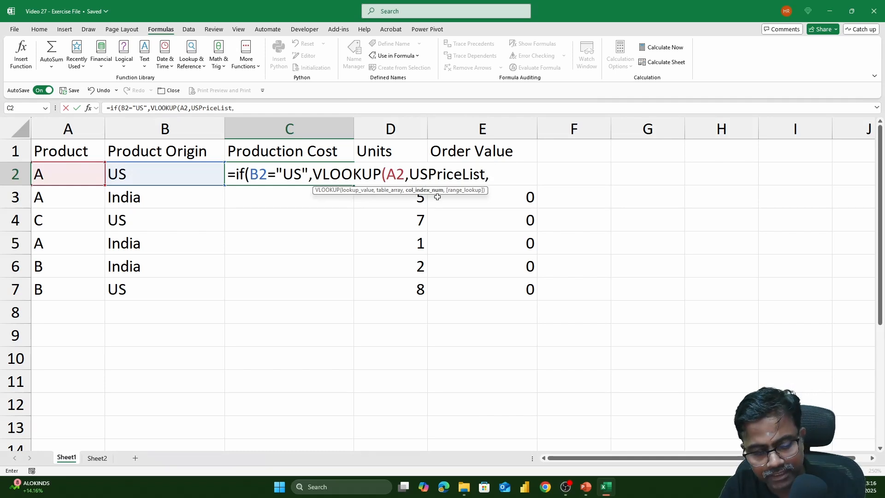
type("2,f")
key("BackSpace")
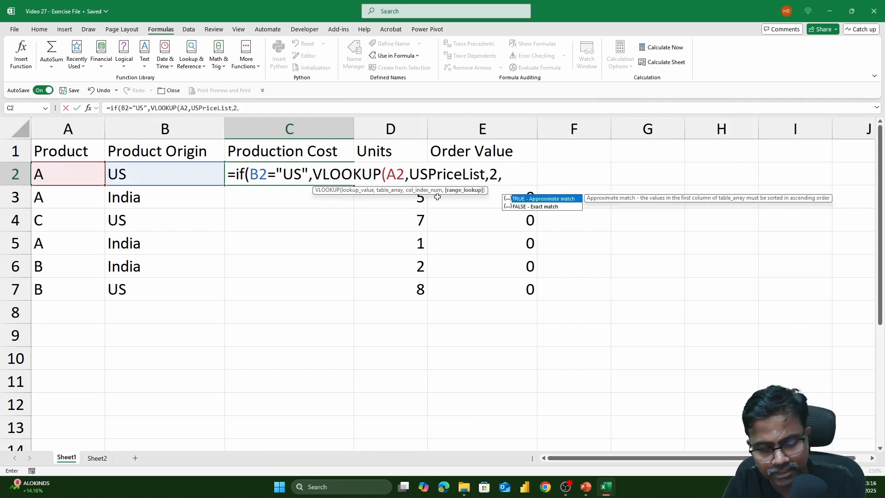
type("false)")
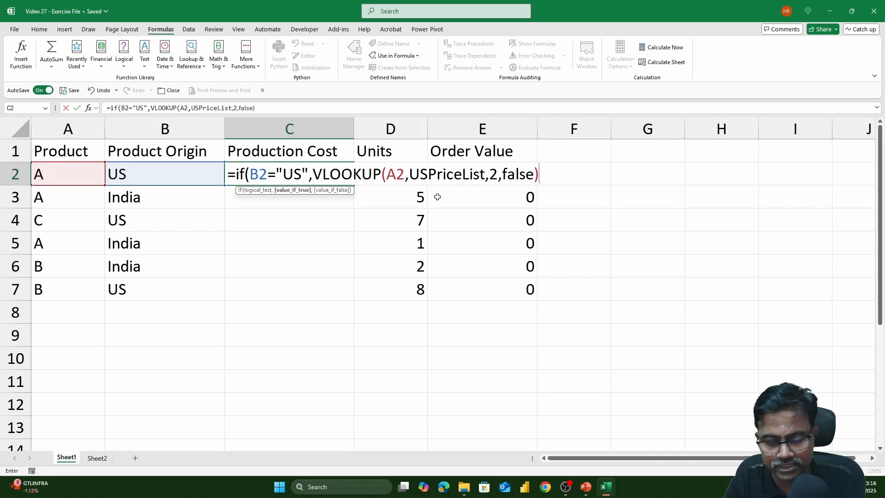
- Complete the IF formula with a value-if-false VLOOKUP of A2 in IndiaPriceList, column 2, exact match (FALSE), and enter it
type(",vl")
key("Tab")
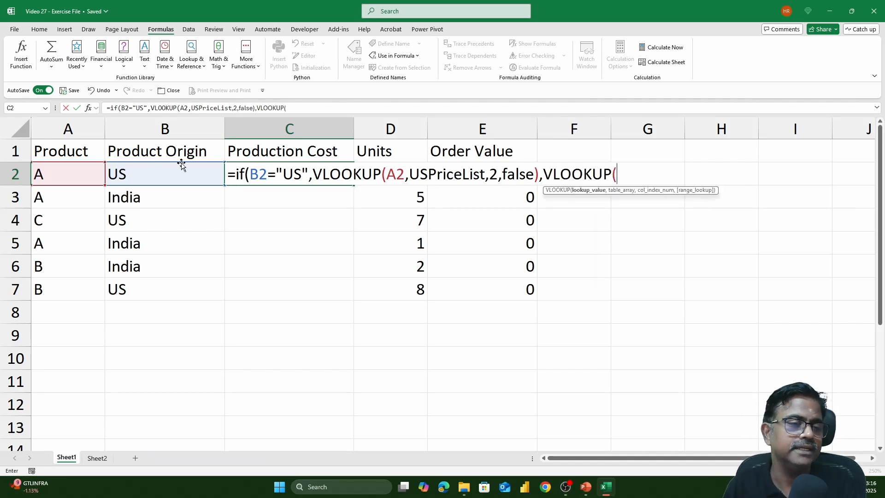
left_click(63, 171)
type(",indi")
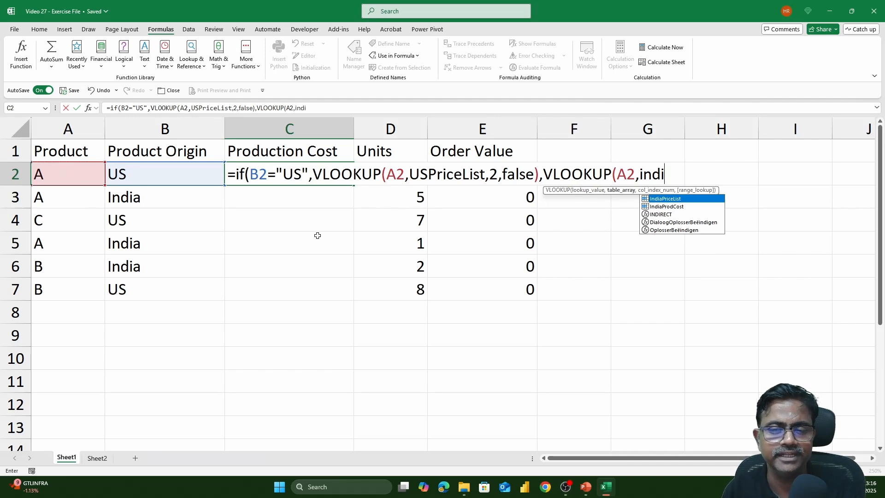
double_click(686, 200)
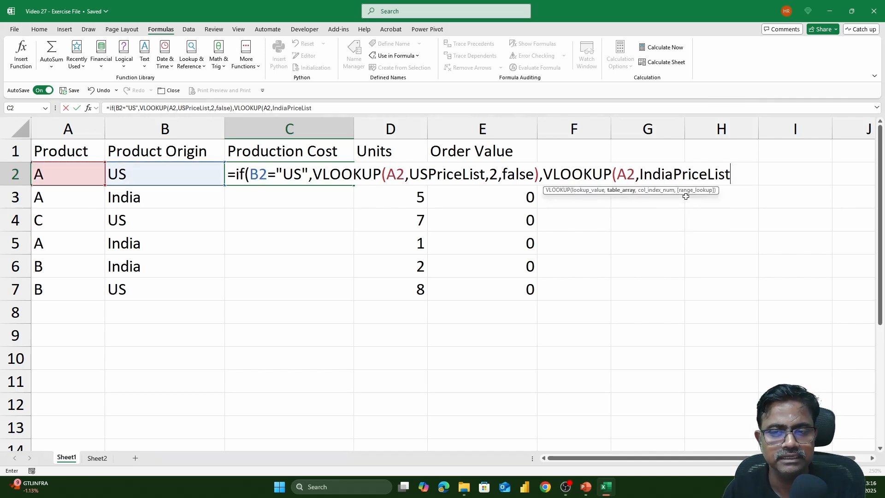
type(",2,false")
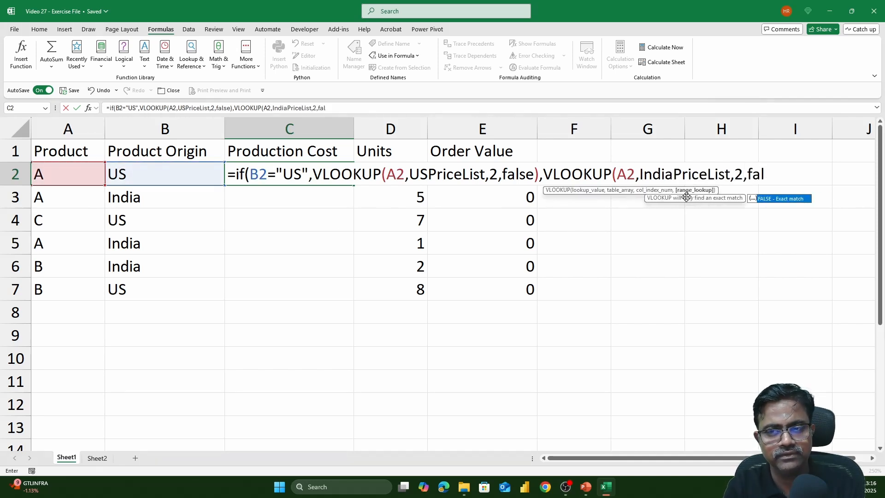
type("))")
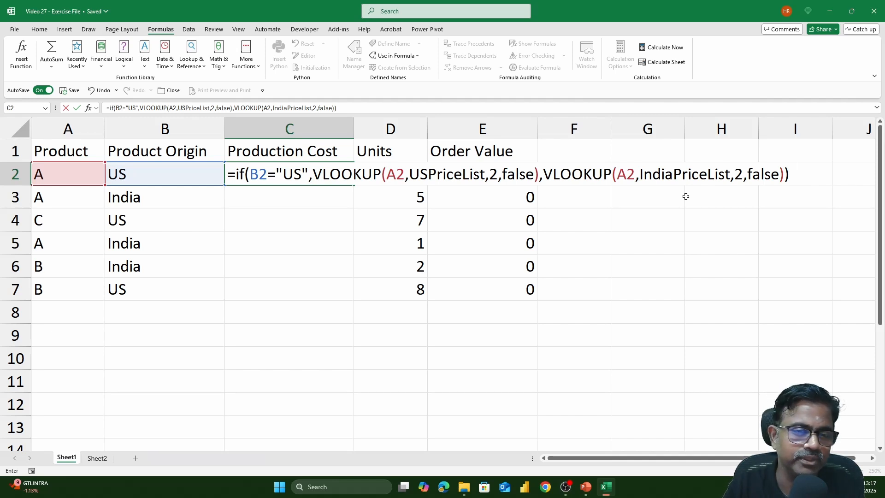
key("Return")
- Fill the Production Cost formula from C2 down to C7
left_click(337, 180)
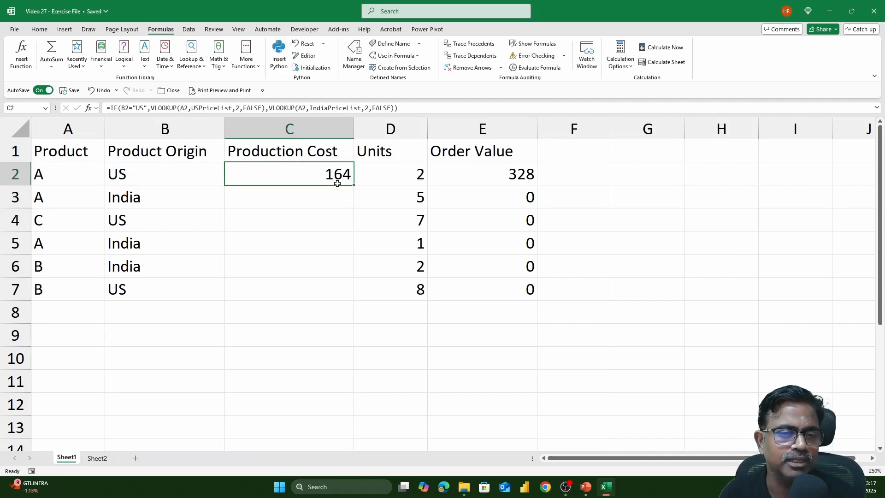
left_click_drag(354, 186, 358, 300)
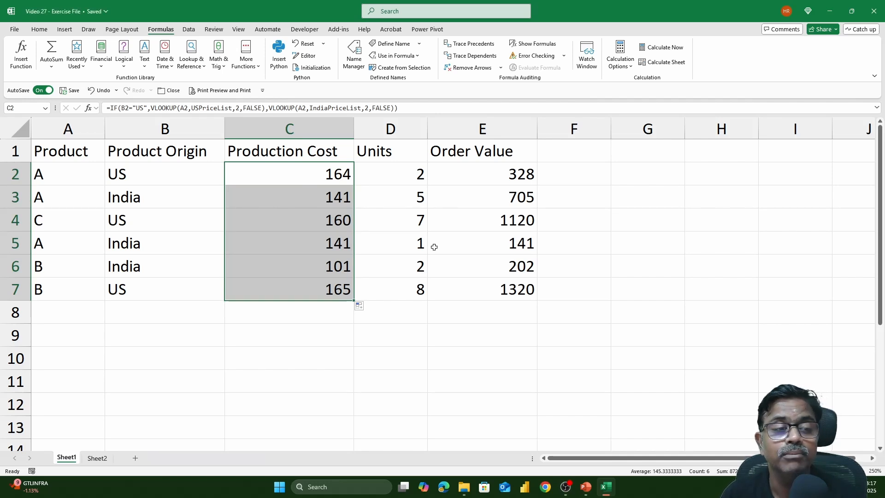
left_click(344, 329)
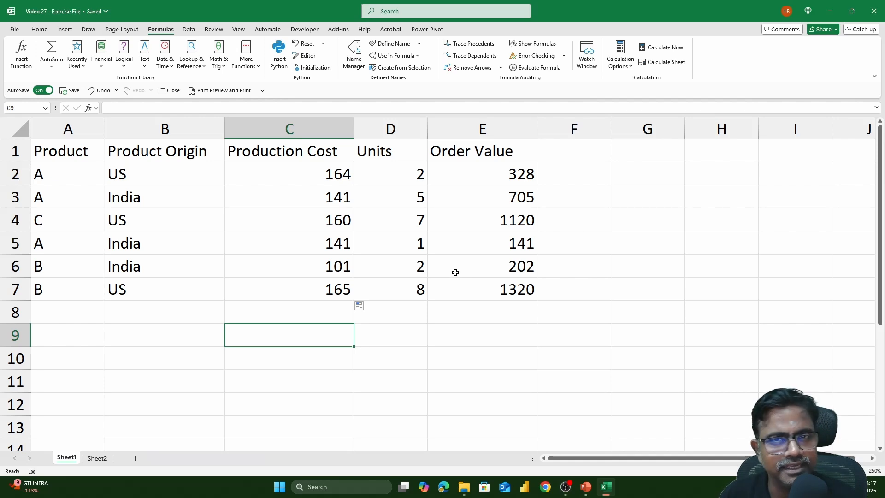
left_click(607, 250)
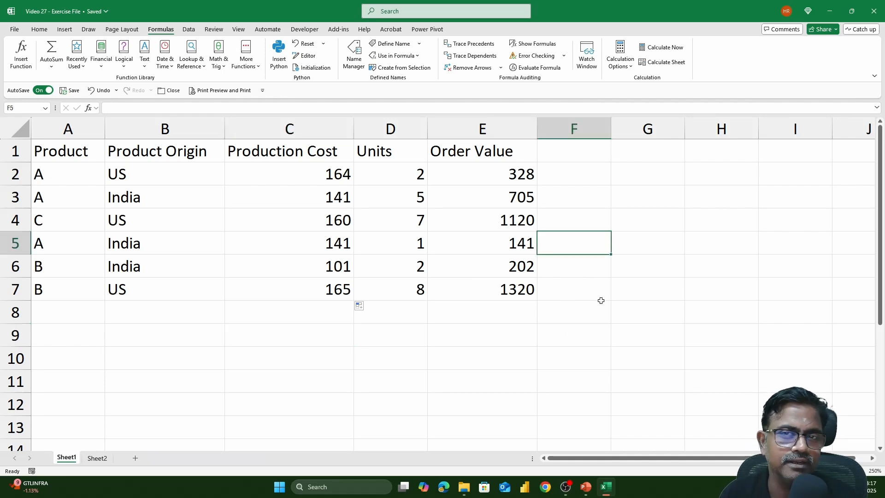
left_click(695, 223)
left_click(631, 297)
left_click(736, 259)
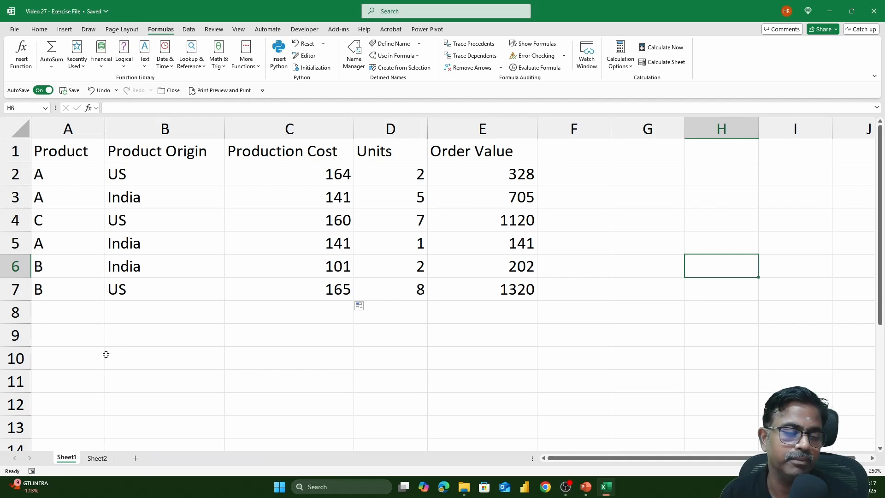
- Enter =SUM(IndiaProdCost) in cell C2 of Sheet2 to total the India production costs
left_click(103, 459)
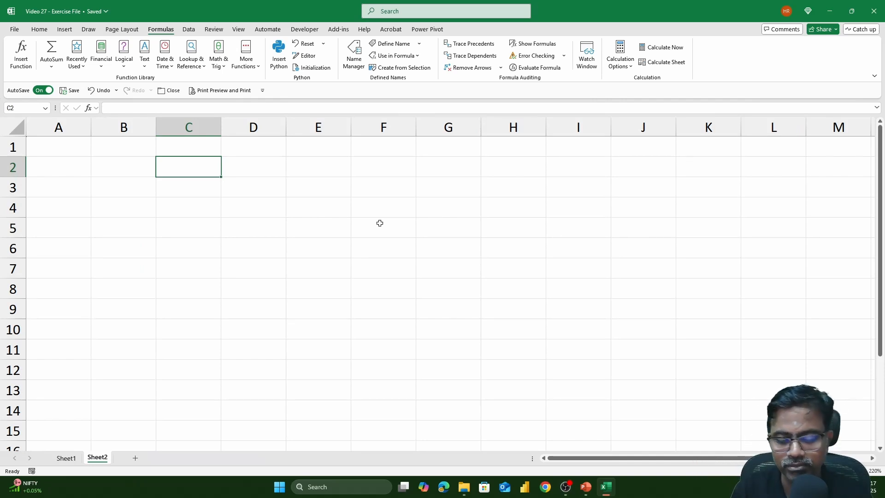
type("=sum")
key("Tab")
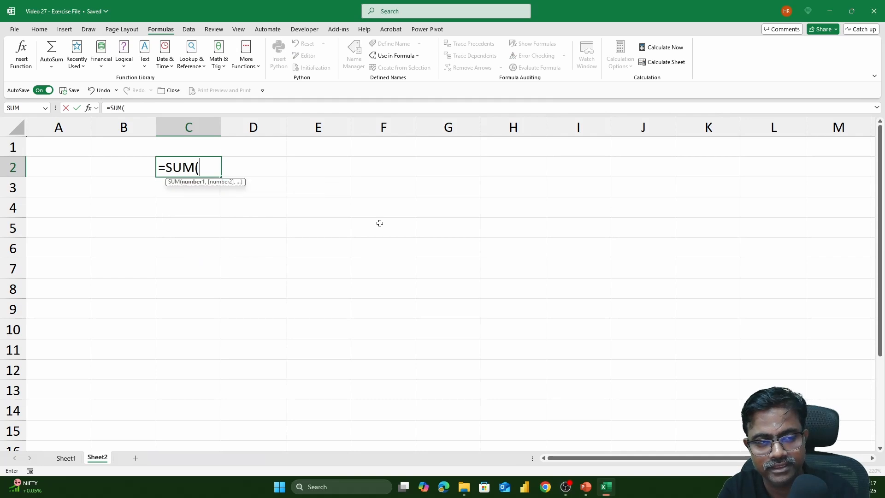
type("indi")
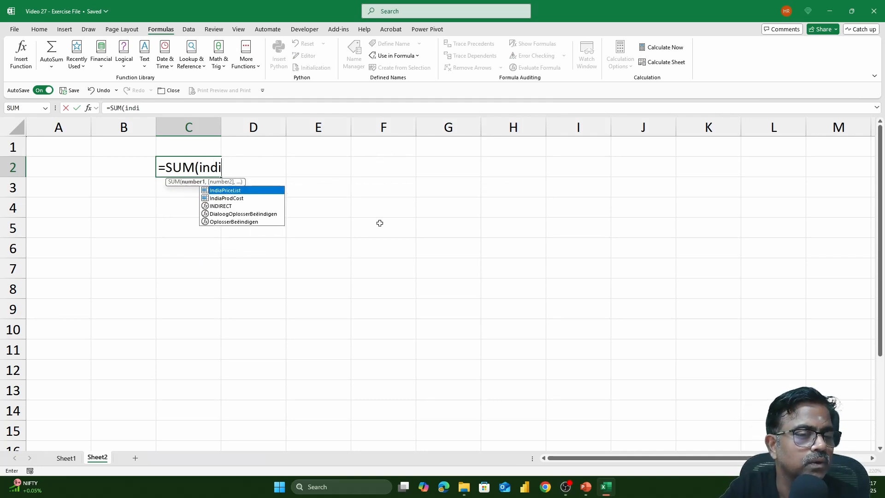
key("Down")
key("Tab")
type(")")
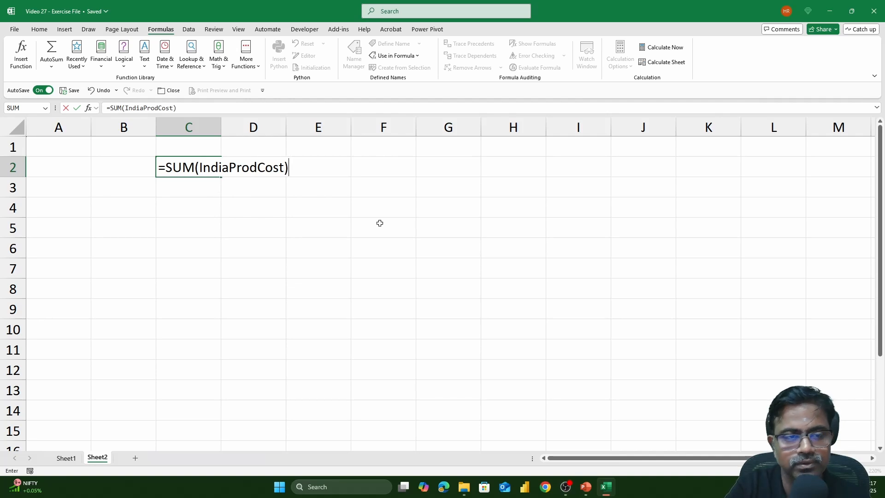
key("Return")
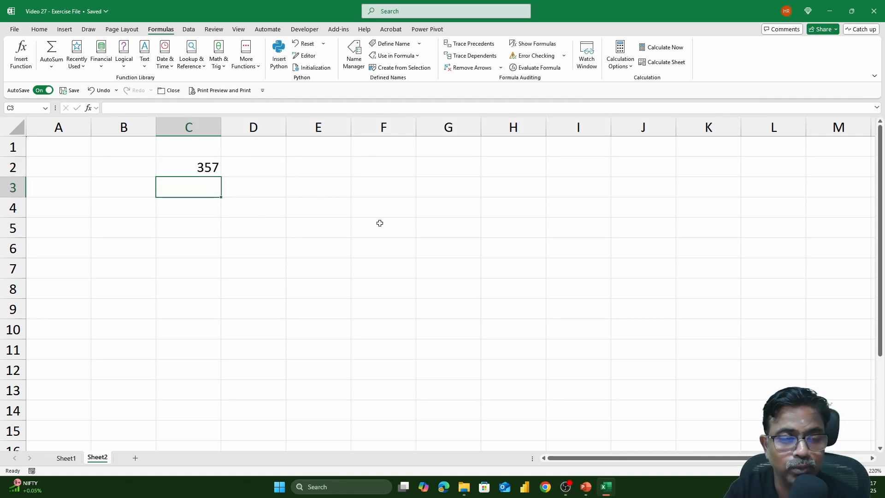
- Enter =AVERAGE(UsProdCost) in cell C4 of Sheet2 to average the US production costs, and return to Sheet1
key("Down")
type("=")
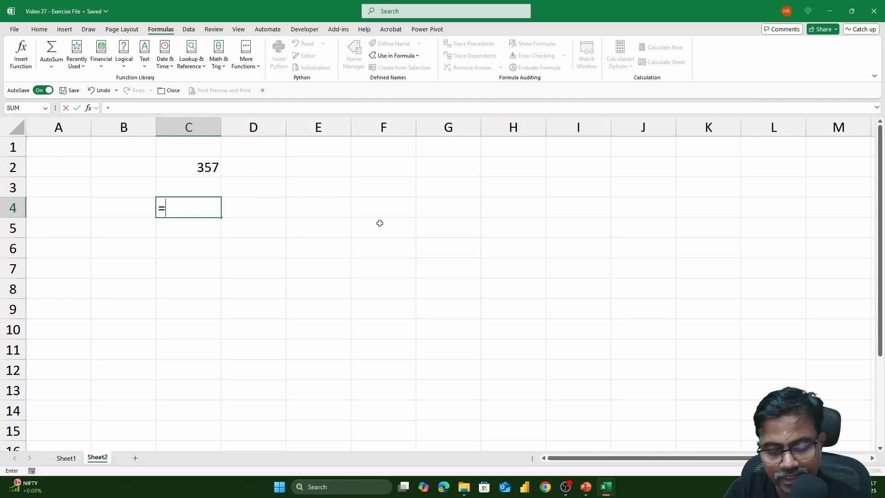
type("aver")
key("Tab")
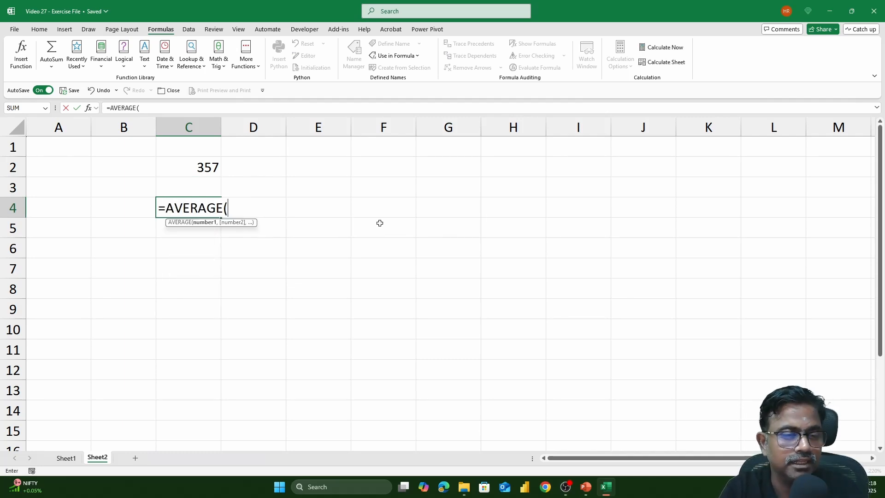
type("y")
key("BackSpace")
type("ys")
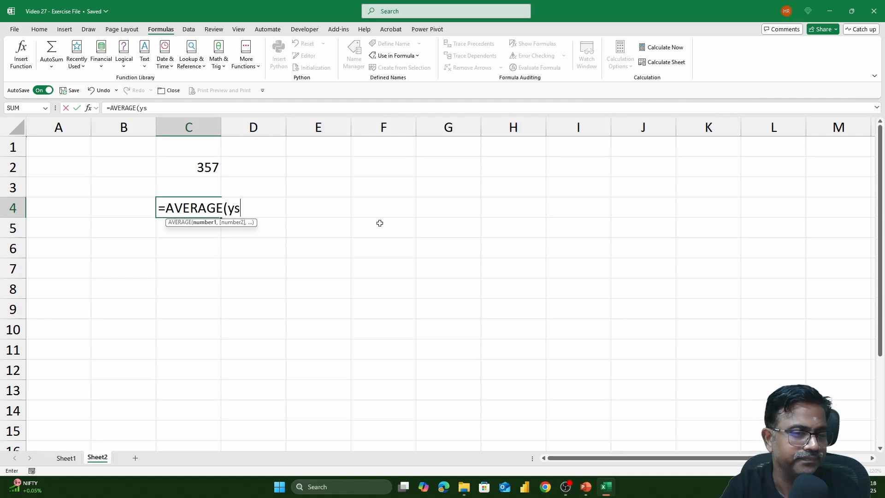
key("BackSpace")
key("BackSpace")
type("us")
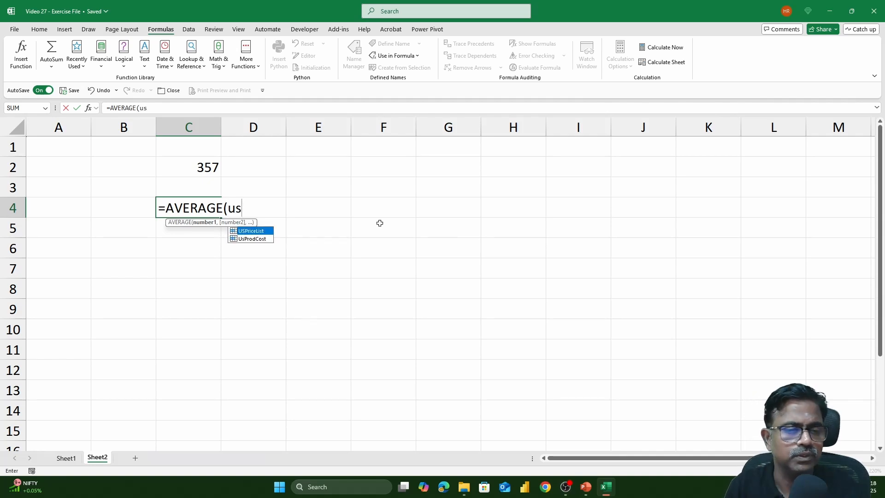
left_click(263, 241)
double_click(263, 239)
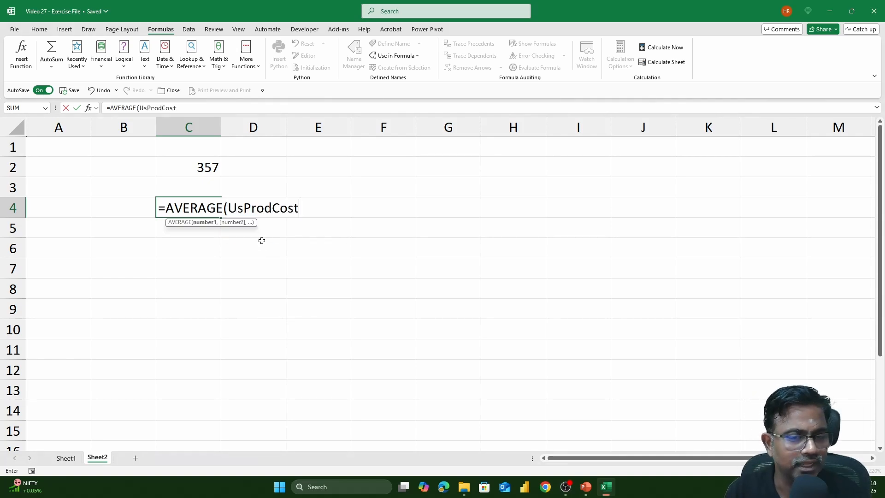
type(")")
key("Return")
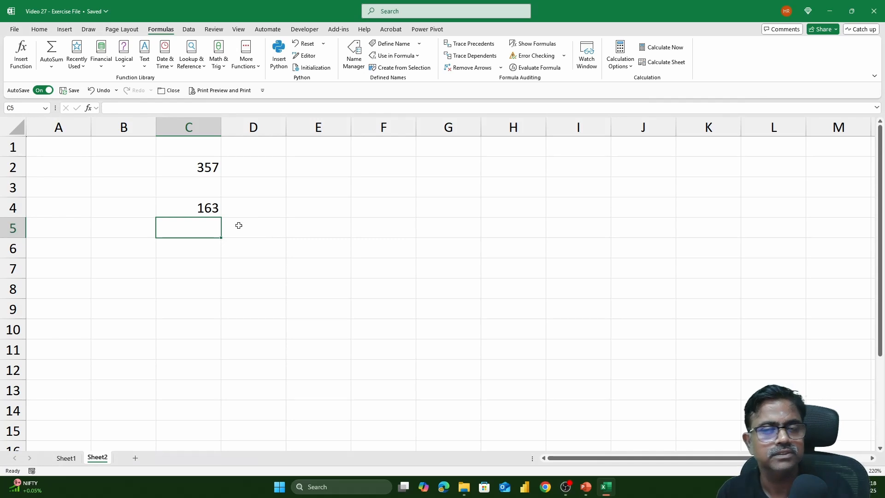
left_click(82, 458)
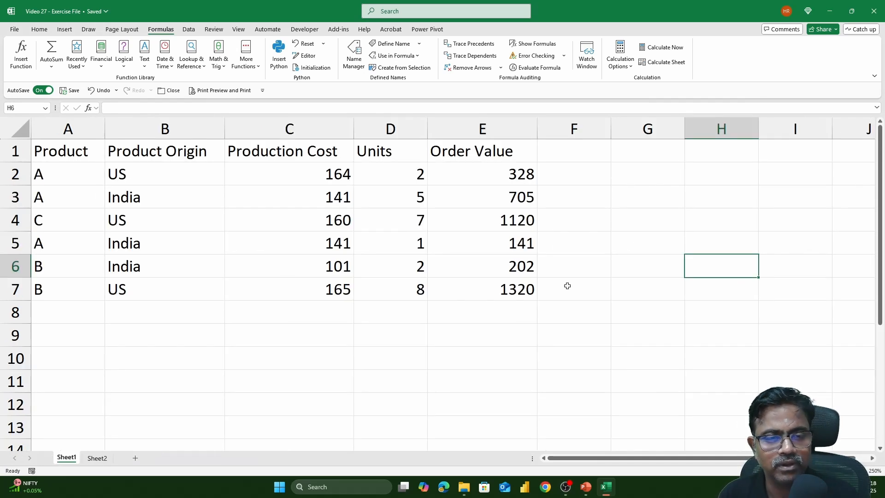